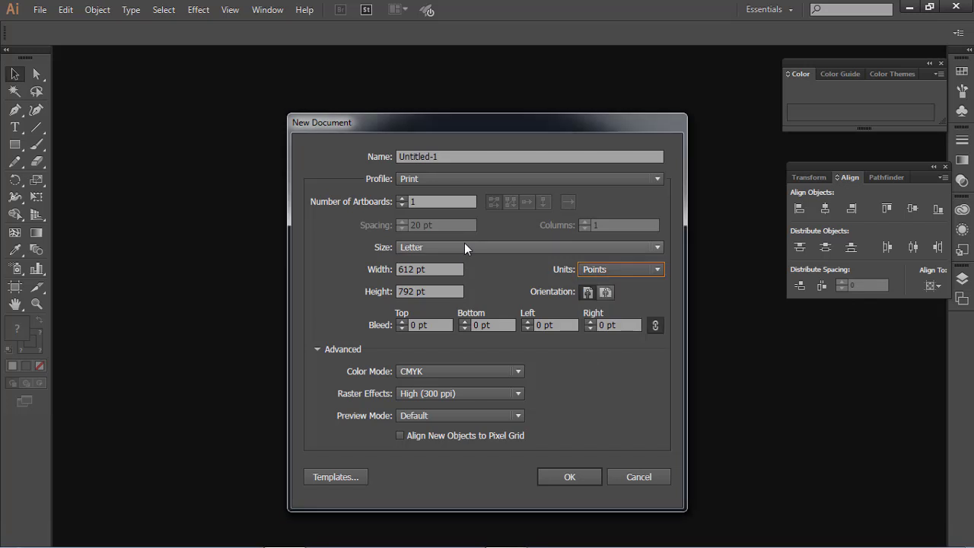
Create a new A4 document in RGB color mode
left_click(463, 244)
left_click(429, 327)
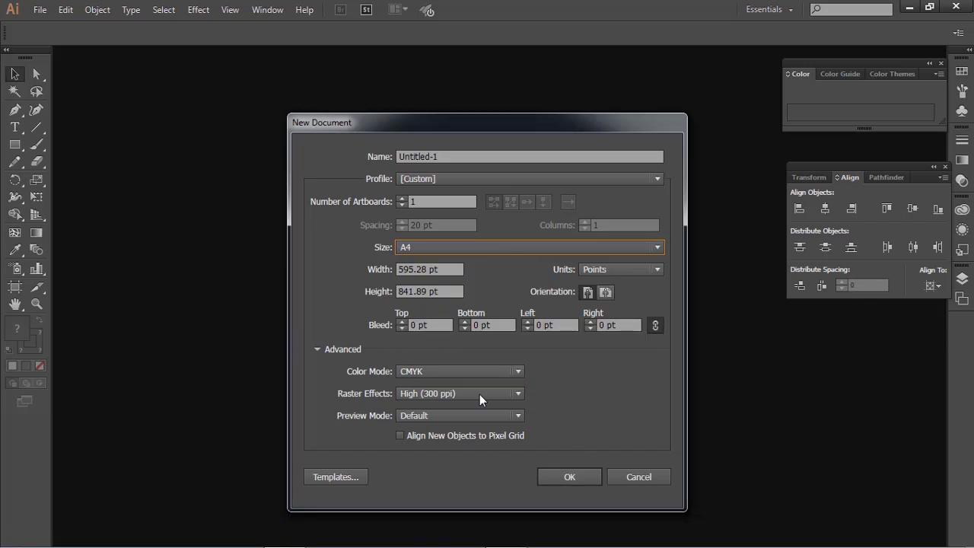
left_click(498, 370)
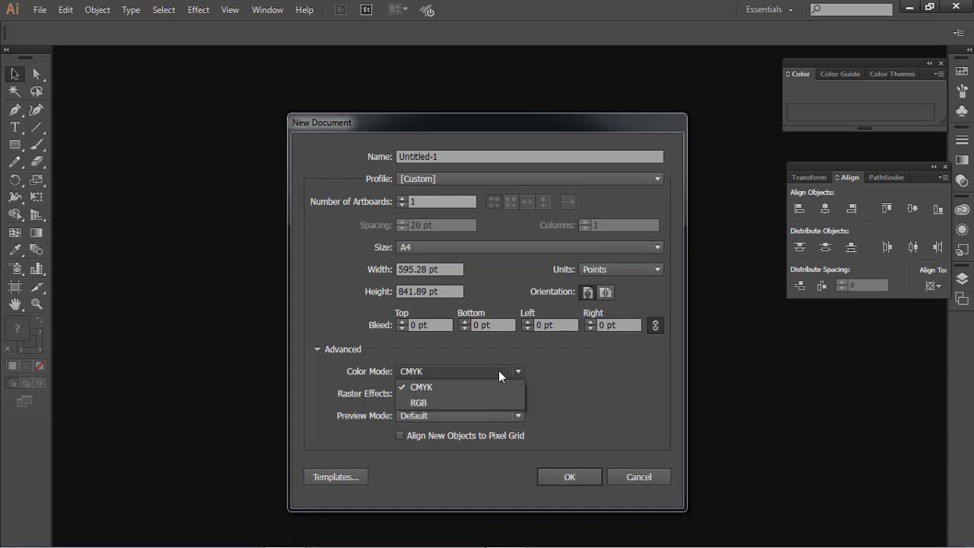
left_click(439, 402)
left_click(578, 476)
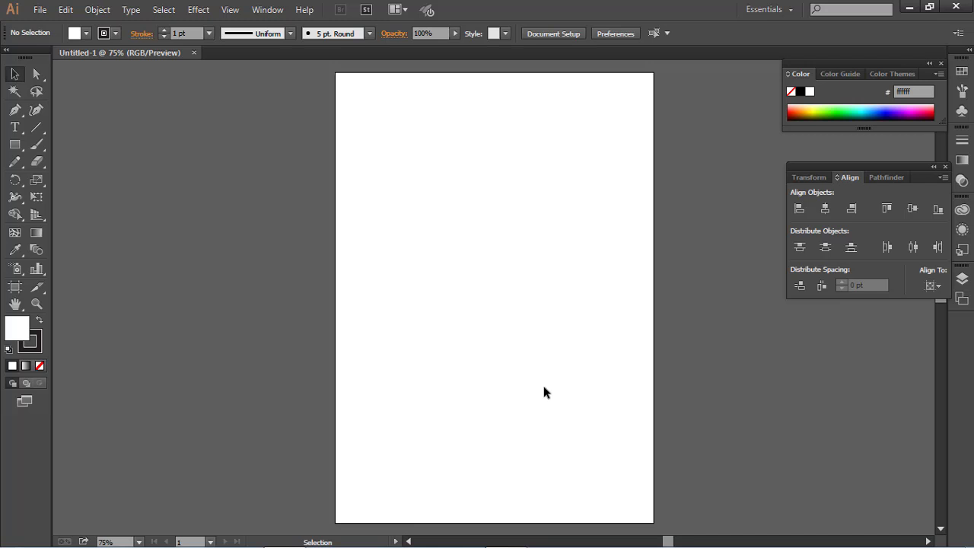
Draw a rectangle that covers the whole artboard from corner to corner
left_click(17, 149)
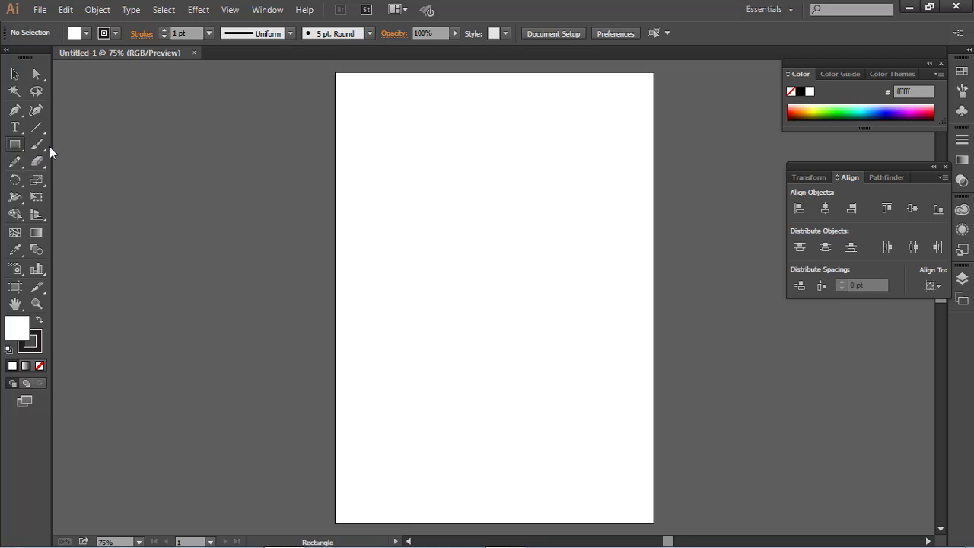
left_click(469, 244)
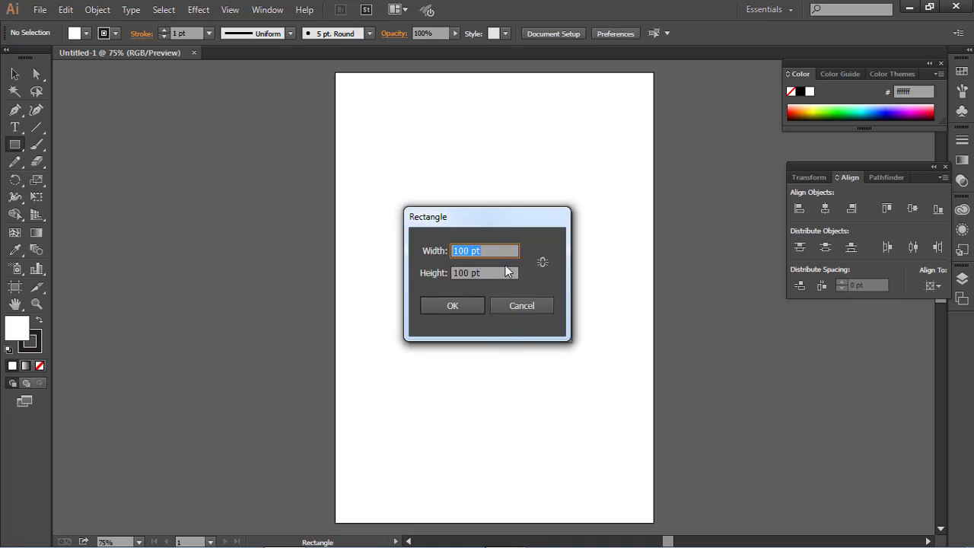
left_click(523, 307)
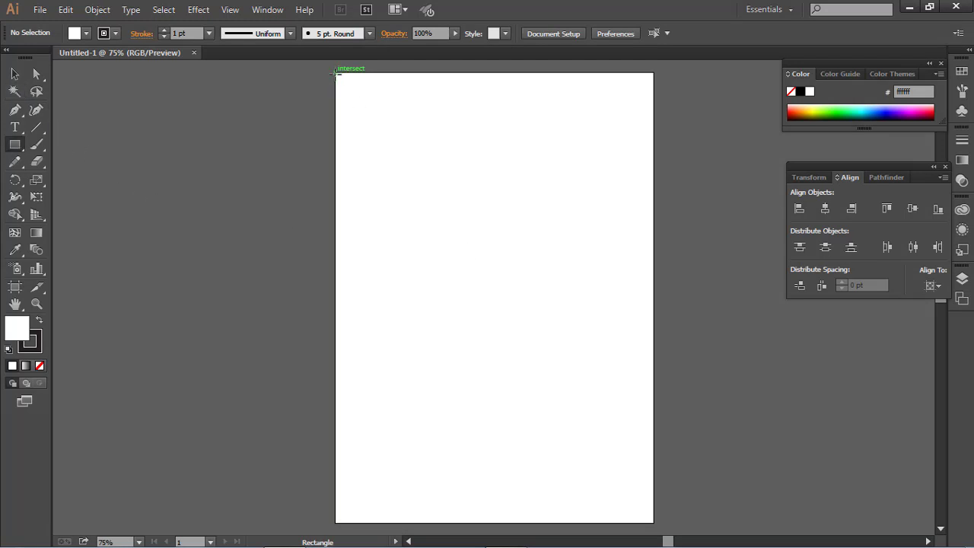
left_click_drag(336, 73, 652, 522)
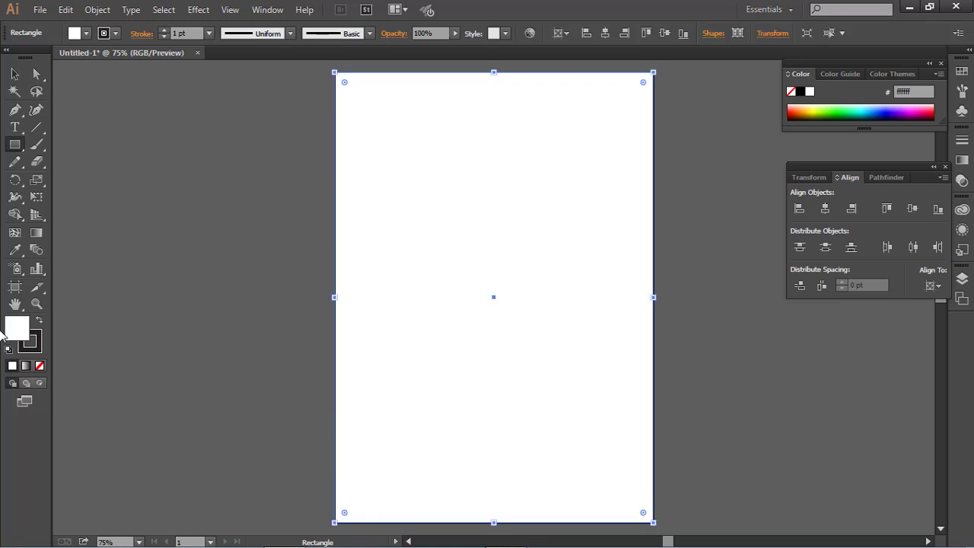
Fill the artboard-sized rectangle with pink #cc7f7f
double_click(16, 334)
left_click_drag(639, 281, 550, 240)
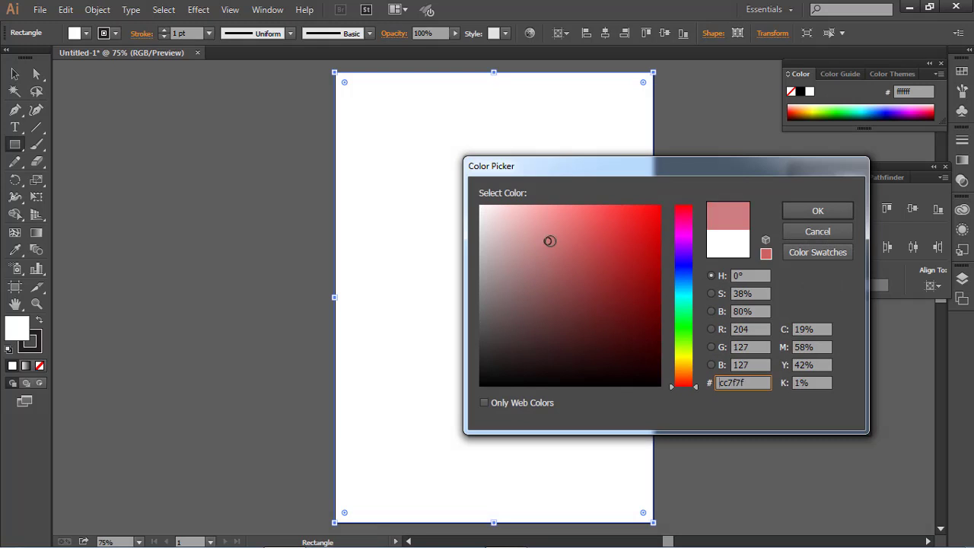
left_click(850, 212)
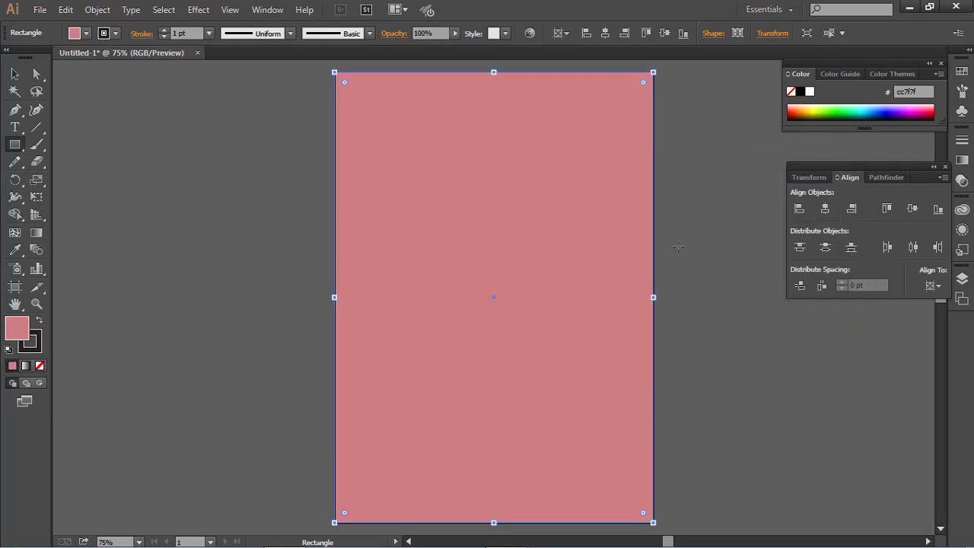
Remove the stroke from the background rectangle and leave it deselected
left_click(37, 348)
left_click(40, 366)
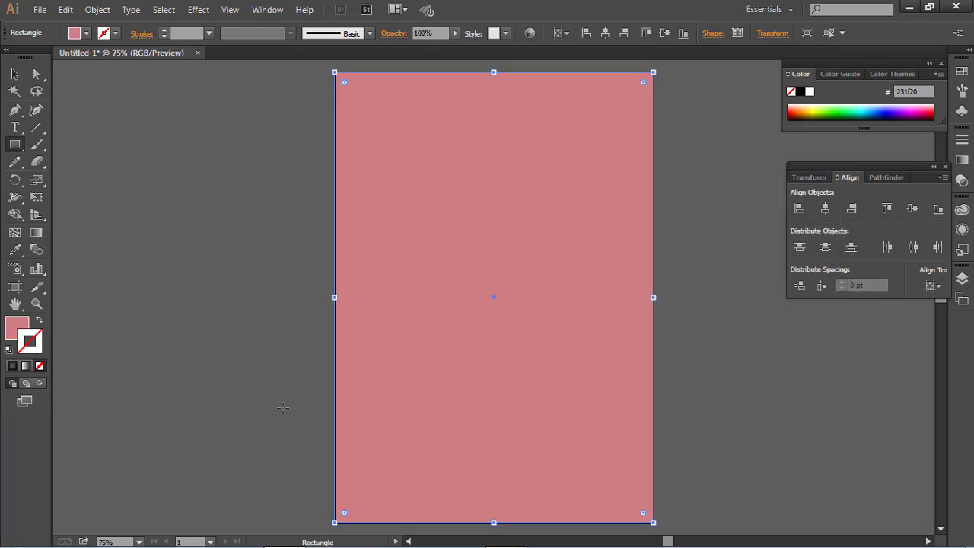
left_click(688, 302, "ctrl")
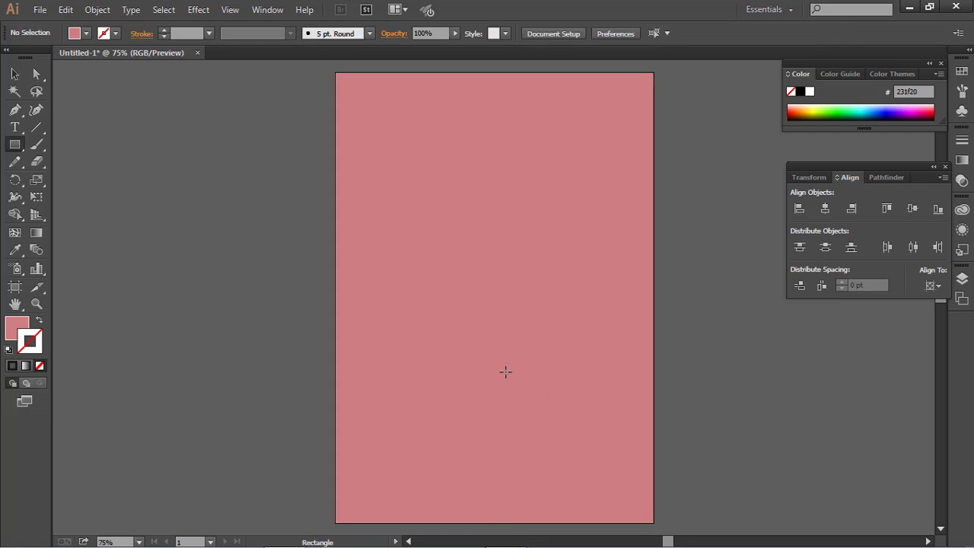
key("ctrl")
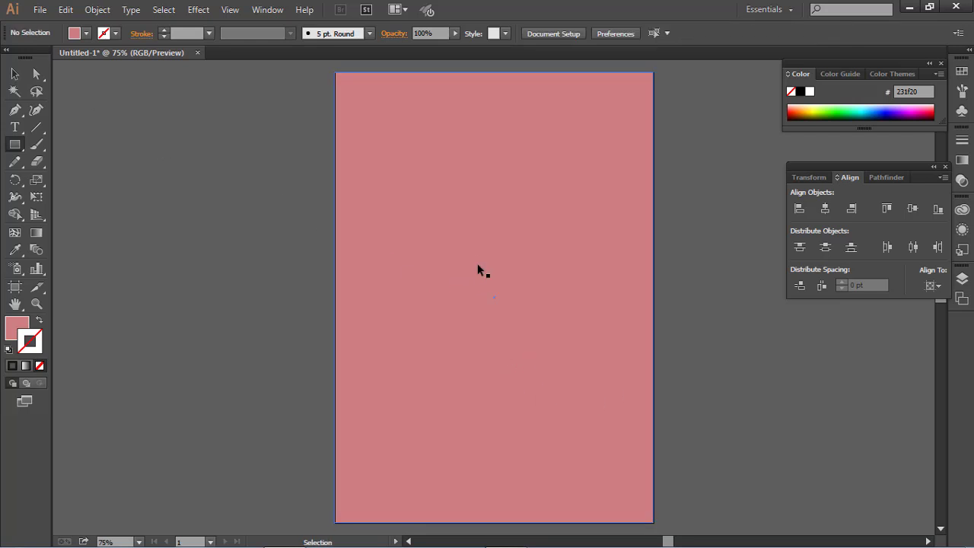
left_click(14, 74)
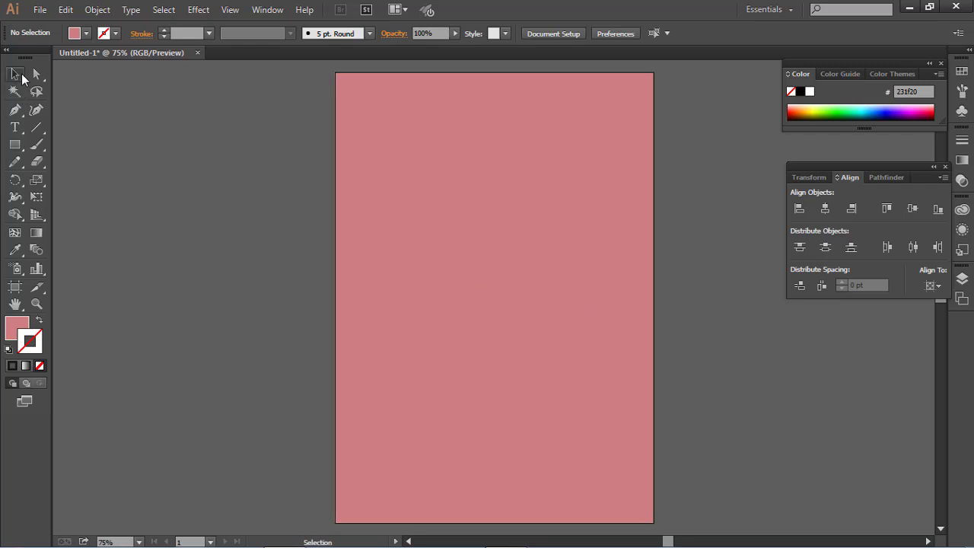
left_click(498, 320)
key("ctrl+shift+a")
left_click(14, 148)
left_click_drag(14, 151, 81, 181)
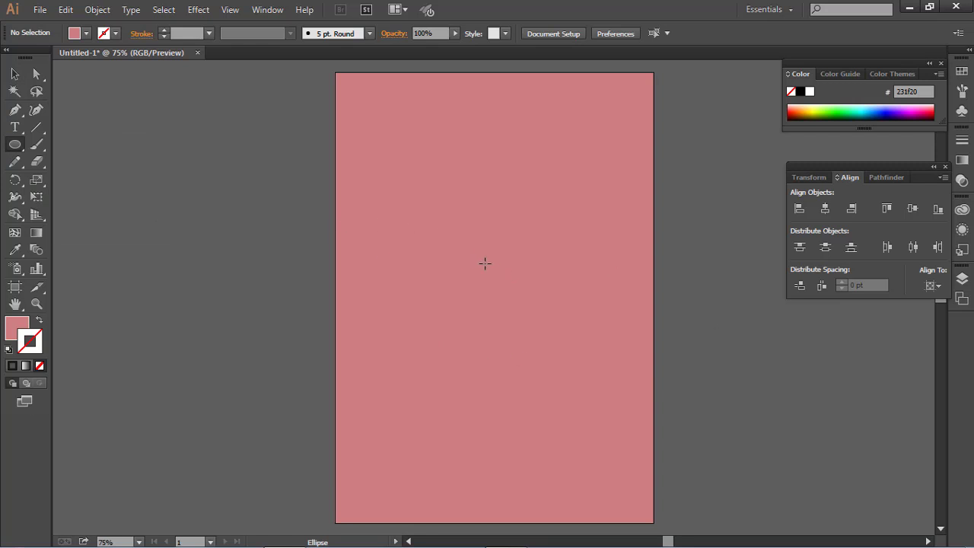
left_click_drag(484, 274, 530, 385)
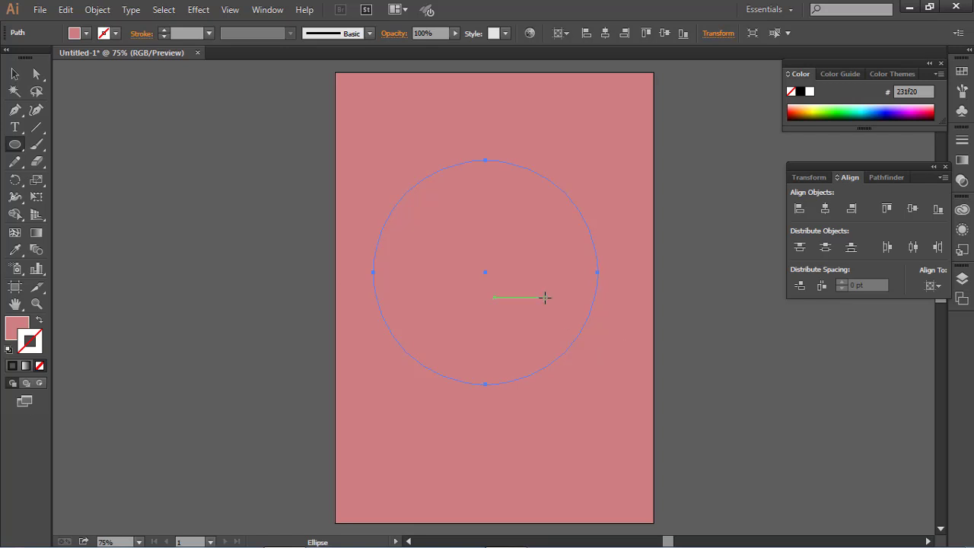
key("ctrl")
key("Delete")
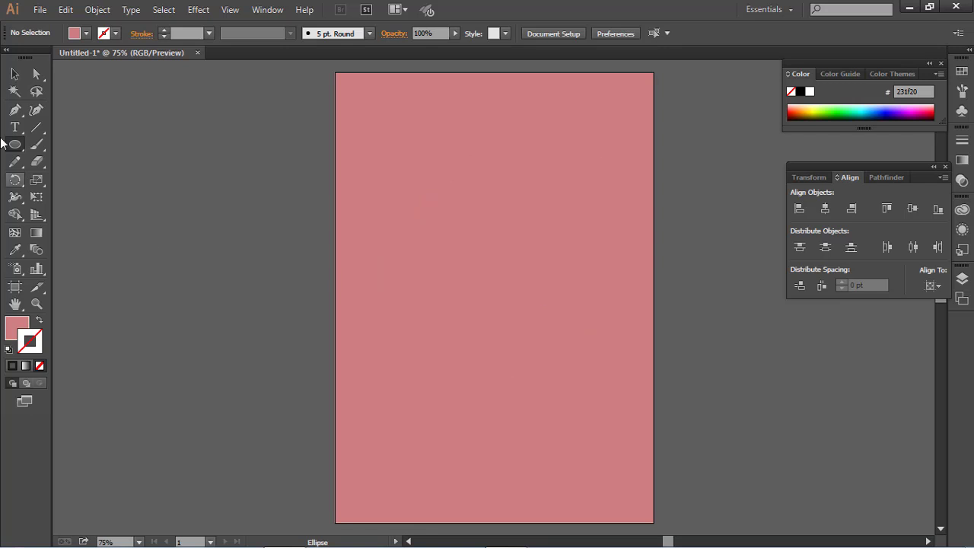
Fill the background rectangle with gray #898989 and lock it in place
left_click(460, 317, "ctrl")
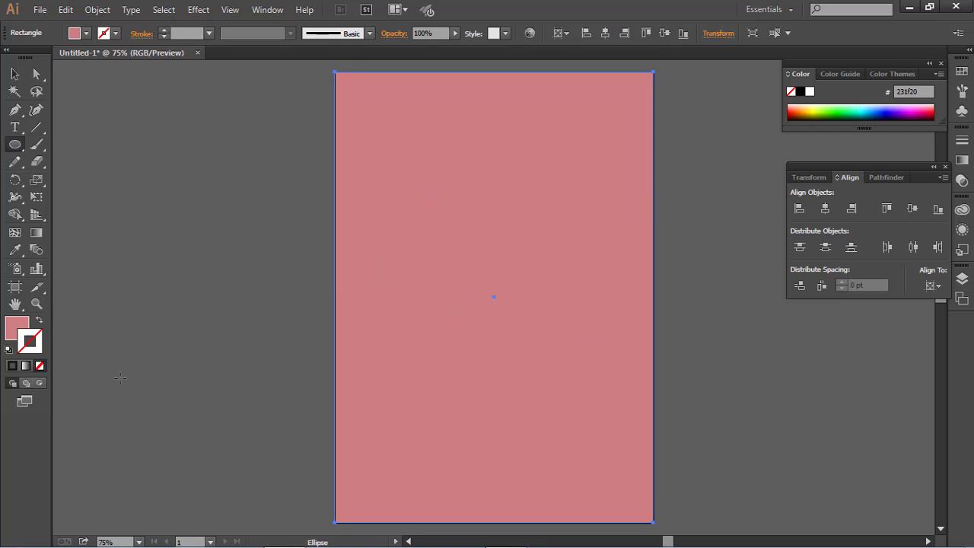
double_click(17, 327)
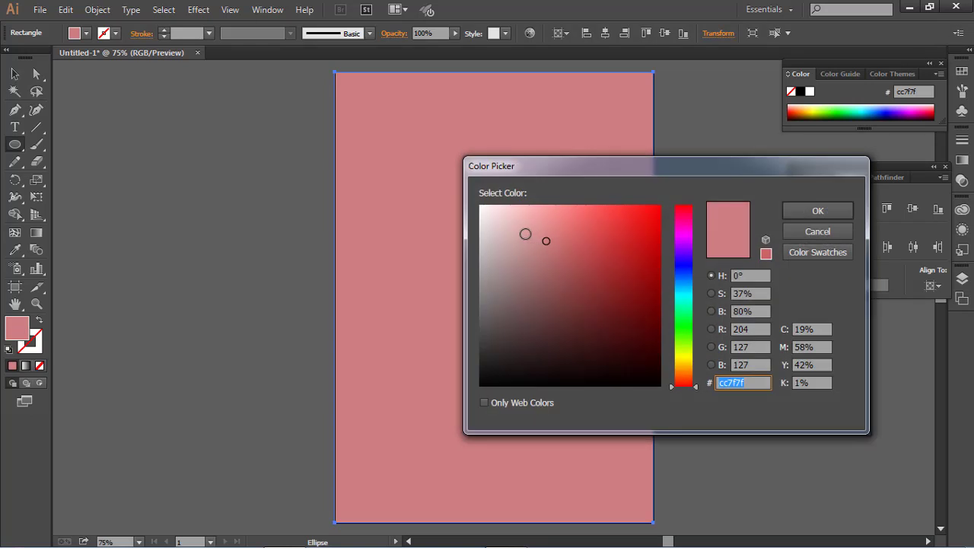
left_click(519, 236)
mouse_move(624, 293)
left_mouse_down()
mouse_move(487, 326)
mouse_move(481, 287)
left_mouse_up()
left_click(817, 211)
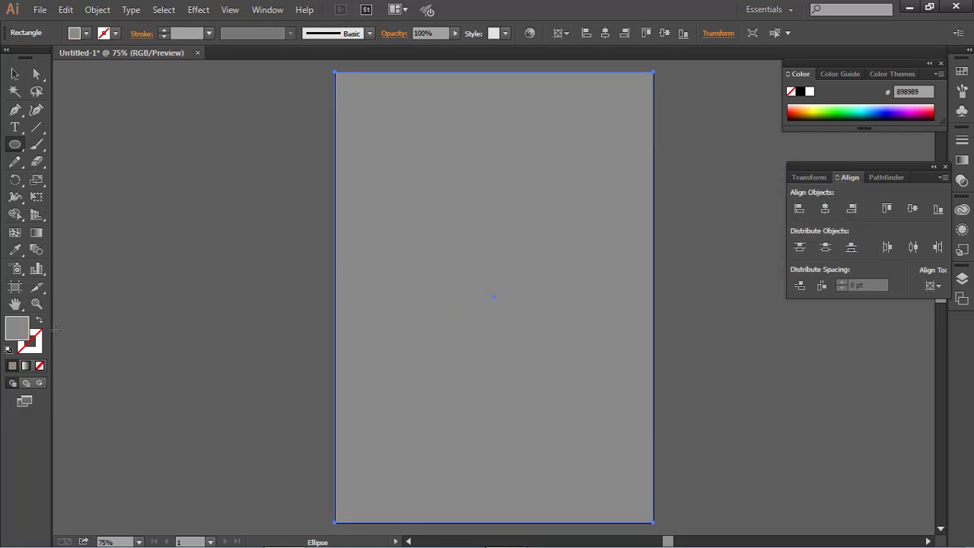
key("ctrl")
key("ctrl+shift+a")
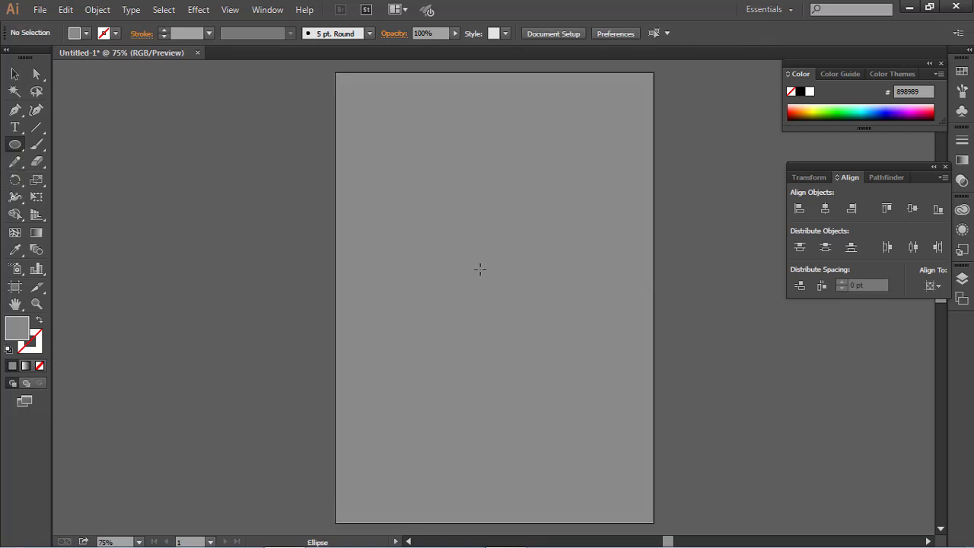
Draw a large circle in the upper middle of the artboard and give it a white 5 pt stroke
left_click_drag(480, 268, 505, 388)
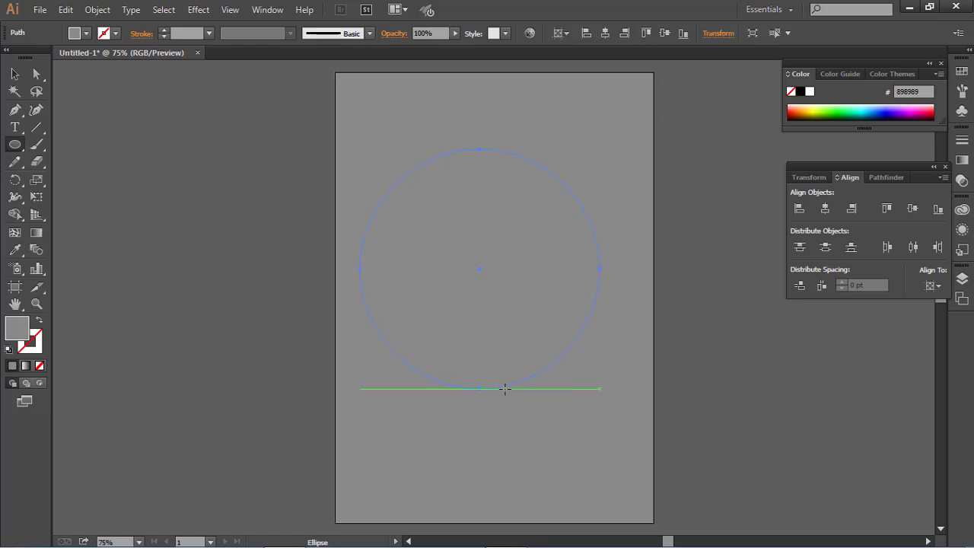
double_click(35, 346)
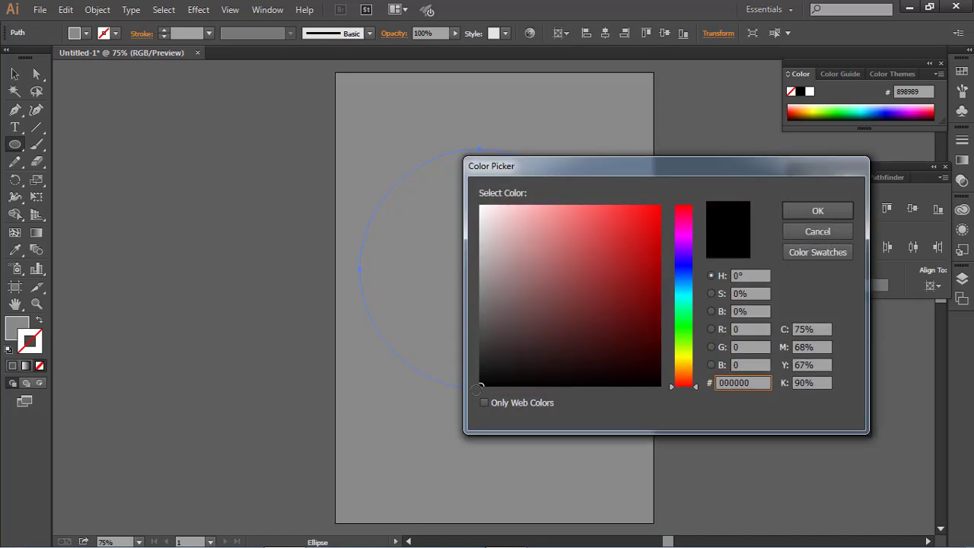
left_click(816, 211)
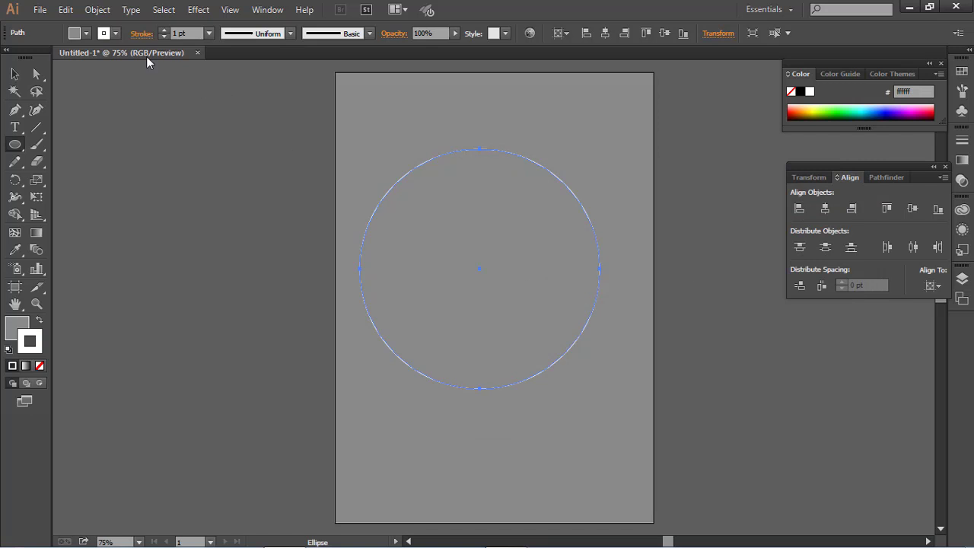
left_click(209, 32)
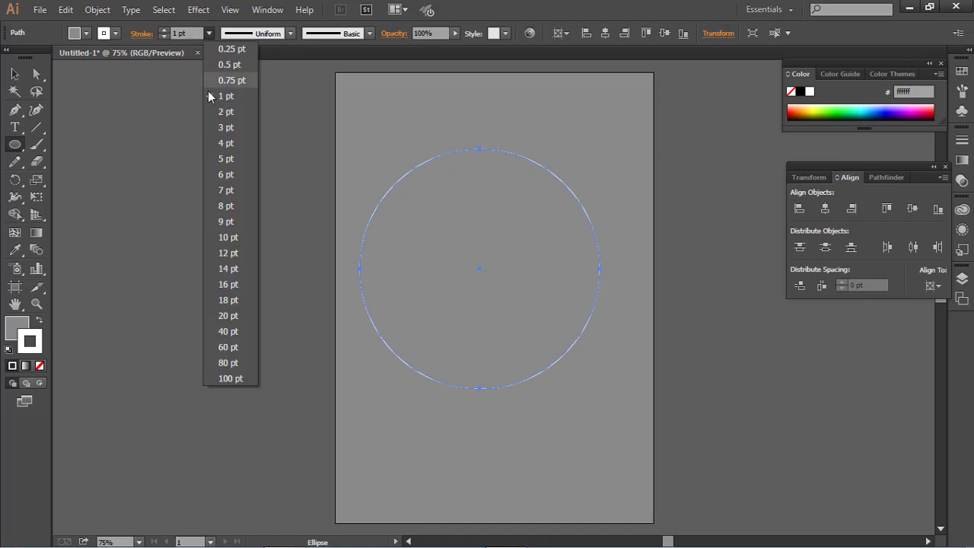
left_click(221, 157)
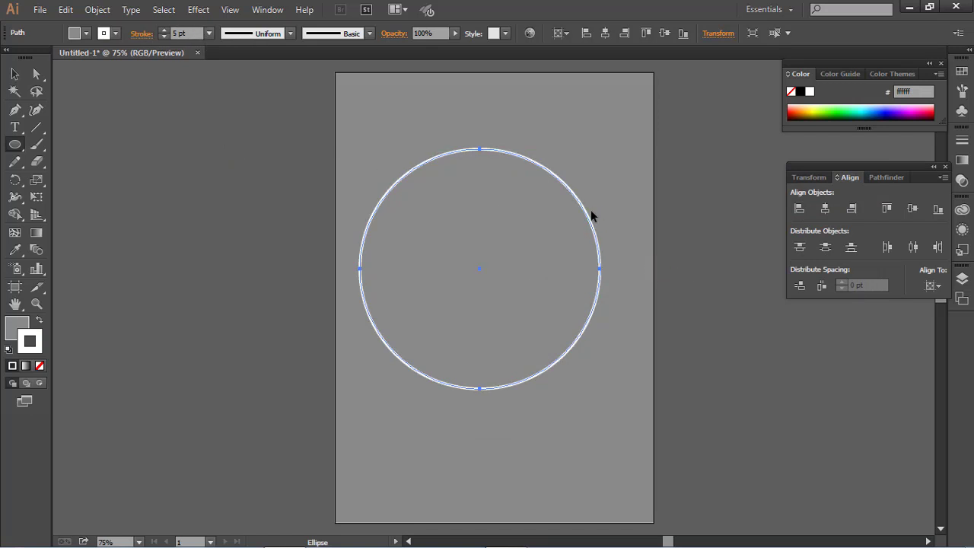
left_click(605, 172, "ctrl")
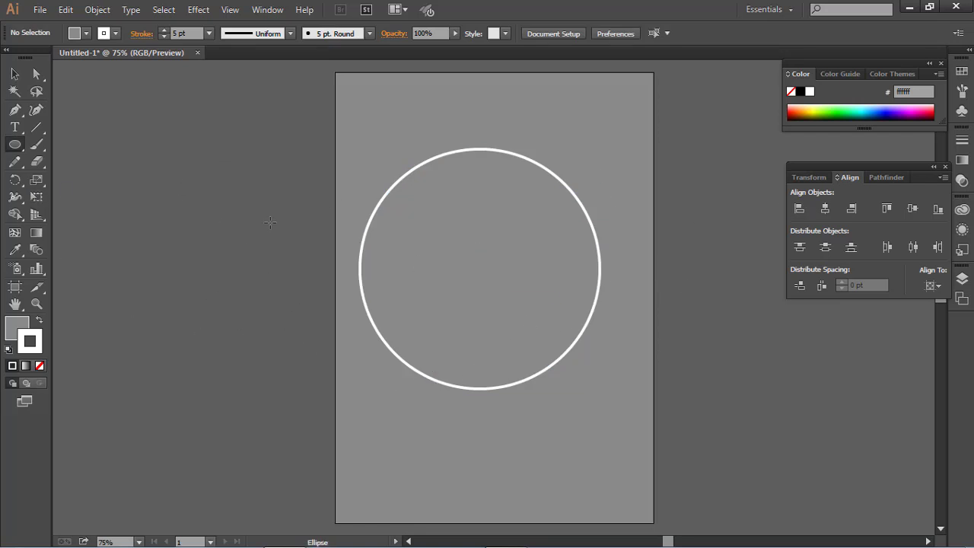
Copy the circle in place and scale the copy down about its center to make a smaller concentric circle
left_click(15, 74)
left_click(510, 219)
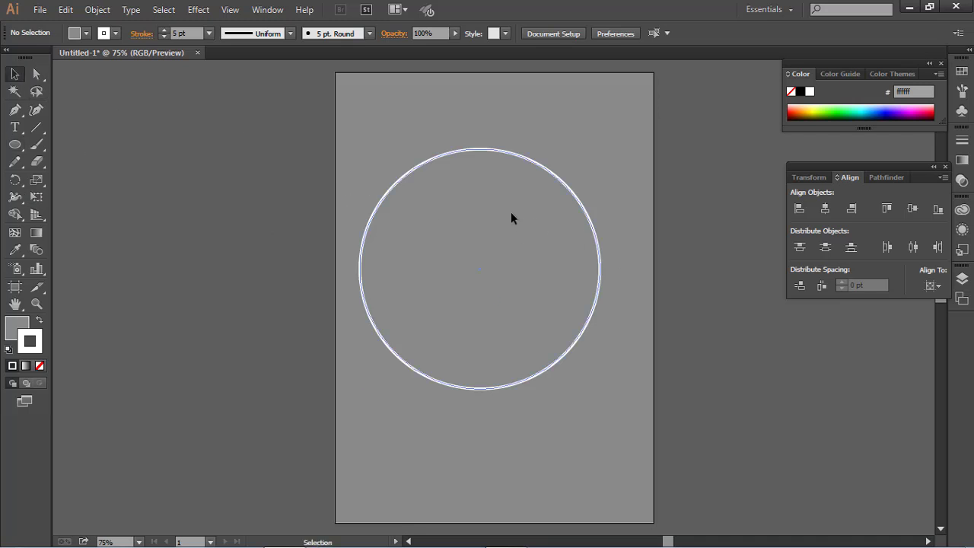
left_click(529, 181)
key("ctrl")
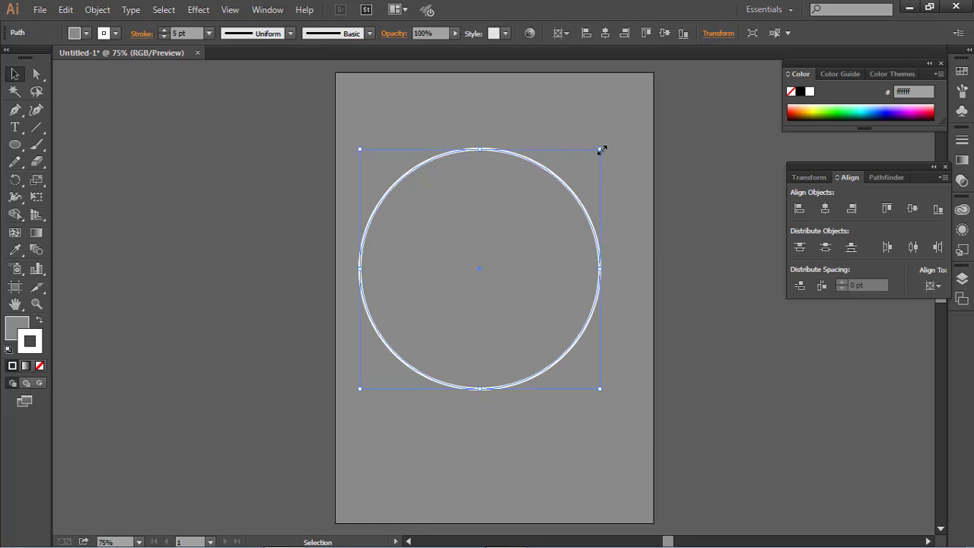
left_click_drag(601, 150, 588, 173)
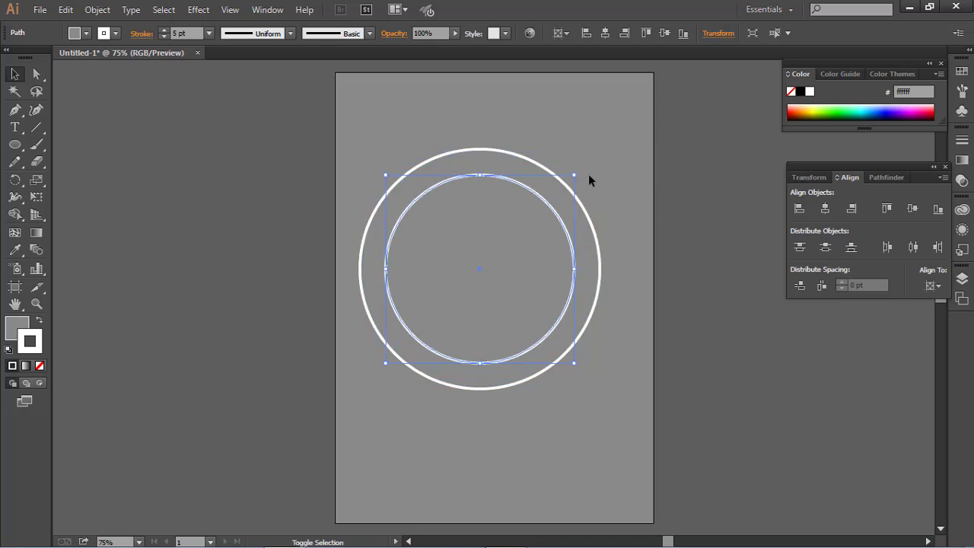
Move the smaller circle about 105 pt horizontally to the right and select both circles
left_click_drag(571, 261, 626, 260)
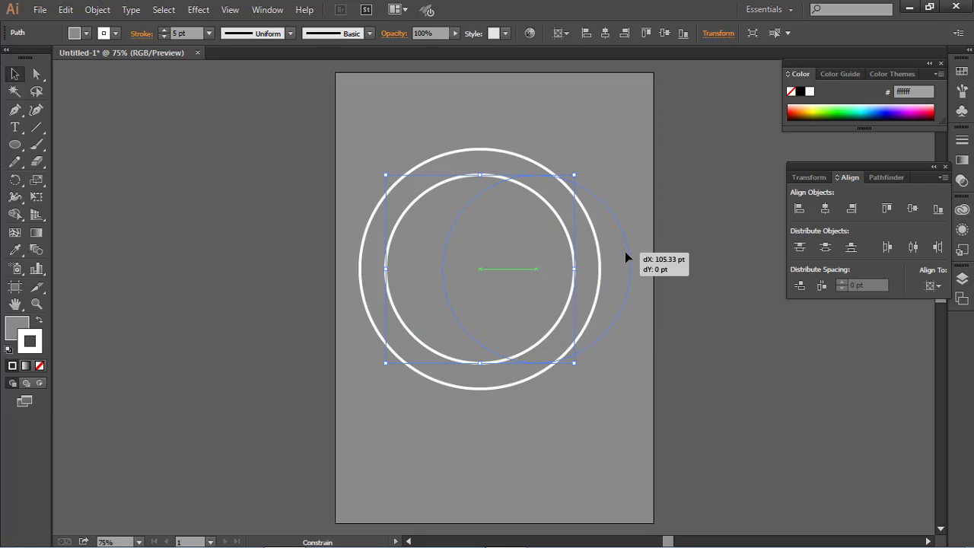
left_click_drag(625, 254, 624, 255)
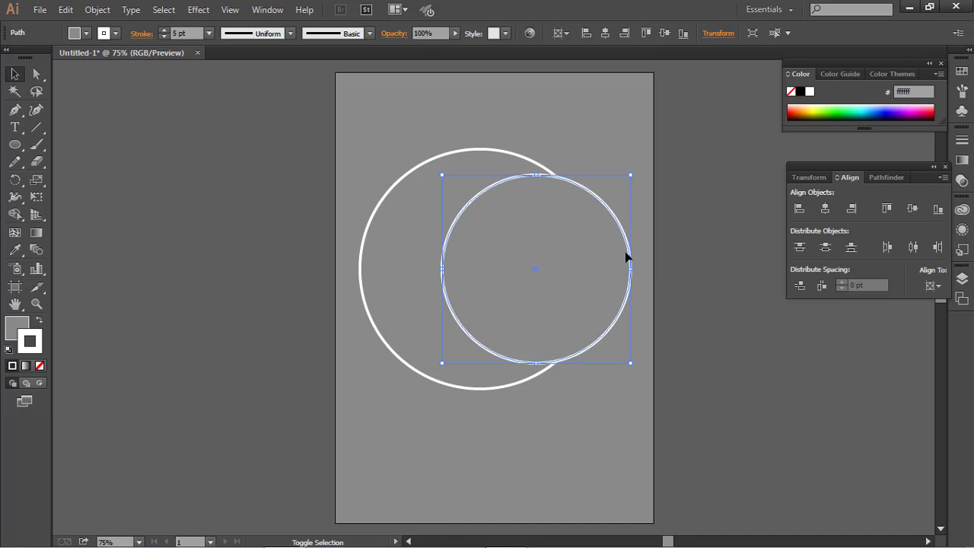
left_click(575, 429)
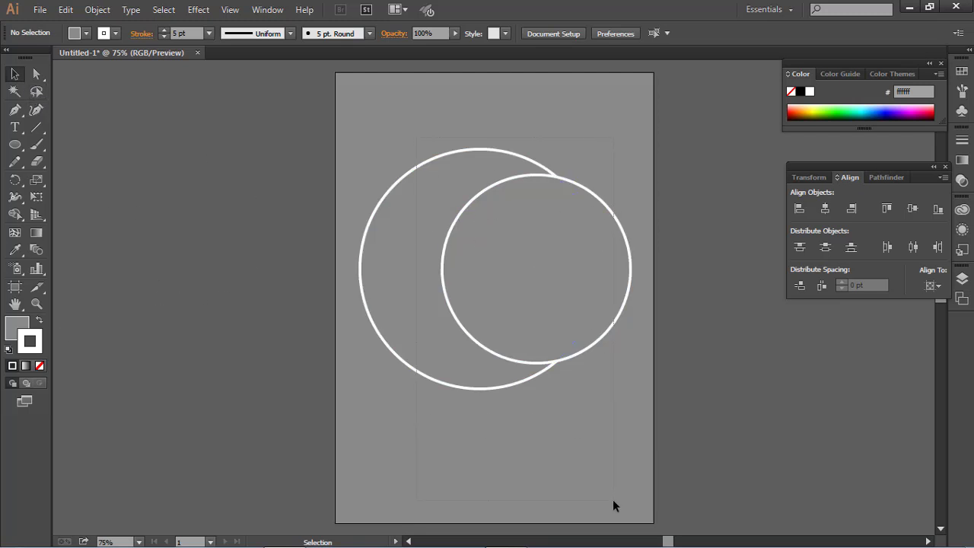
left_click_drag(613, 500, 452, 284)
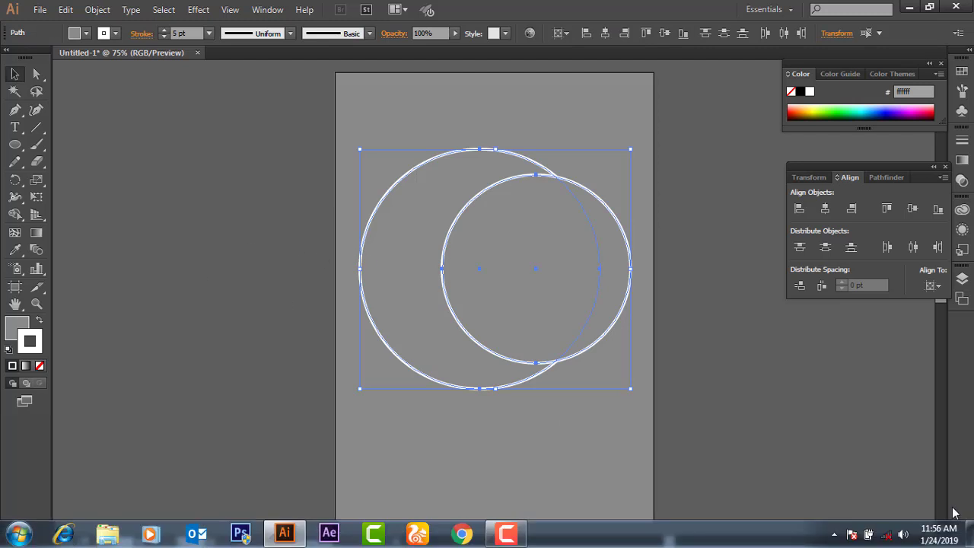
Raise the screen brightness slightly in the Windows Power Options and close that window
left_click(835, 535)
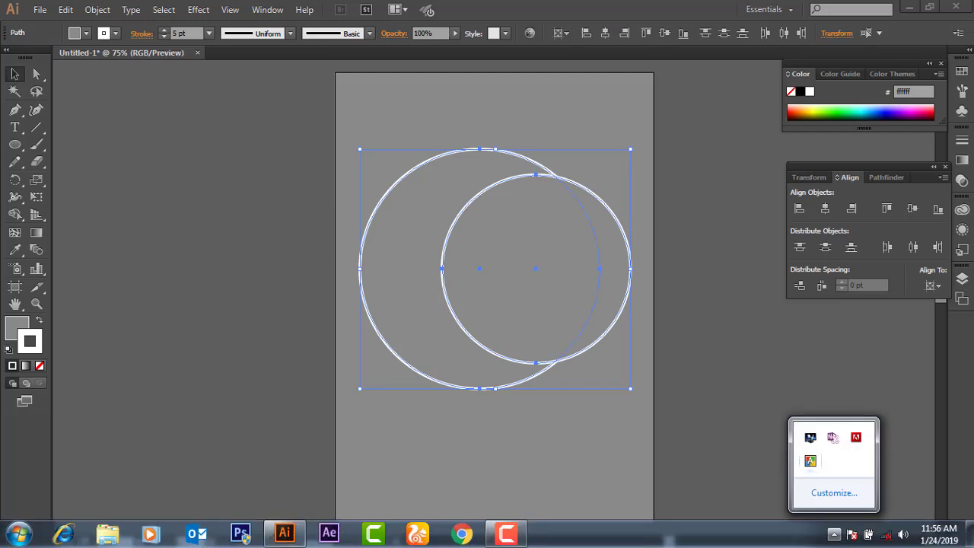
right_click(865, 532)
left_click(863, 469)
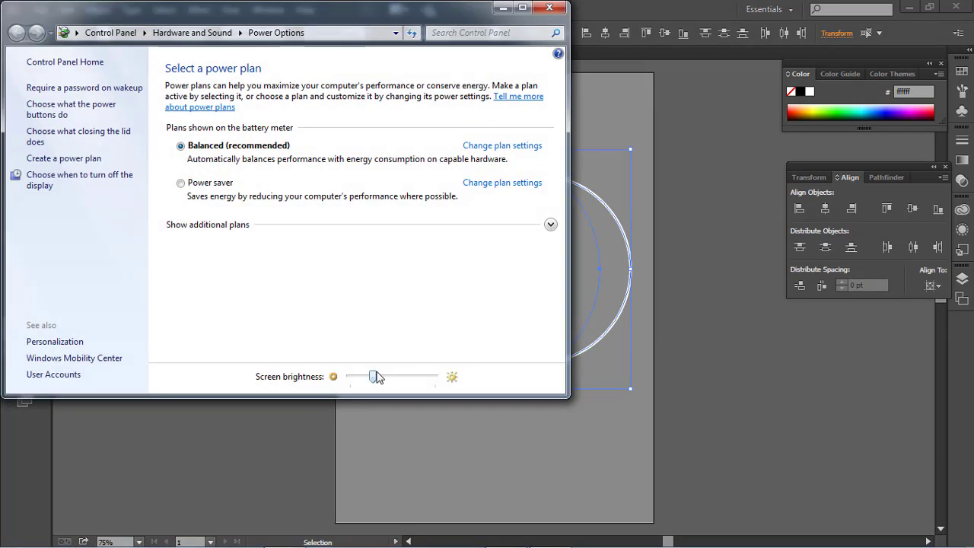
left_click_drag(376, 376, 394, 376)
left_click(549, 8)
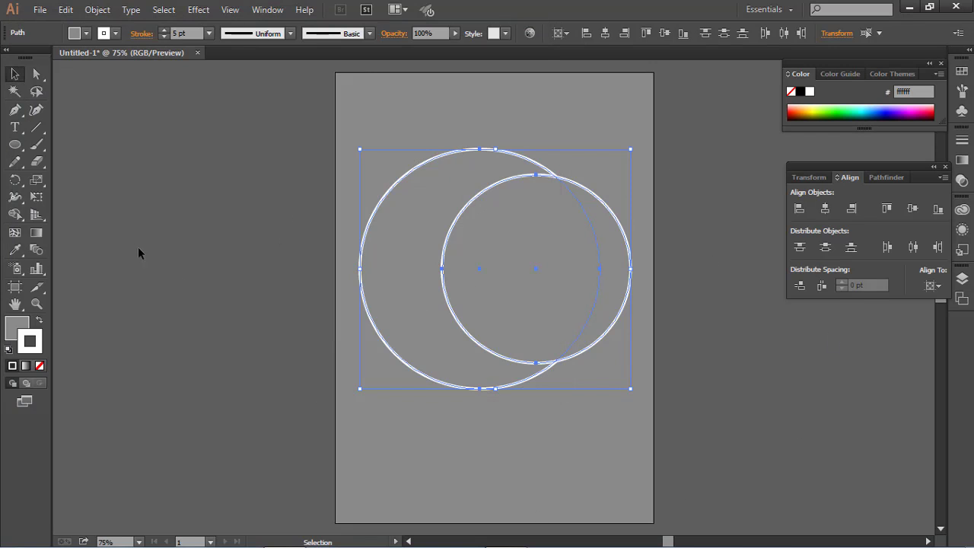
Try to merge the circles' overlap with the large circle's crescent region using Shape Builder
left_click(19, 215)
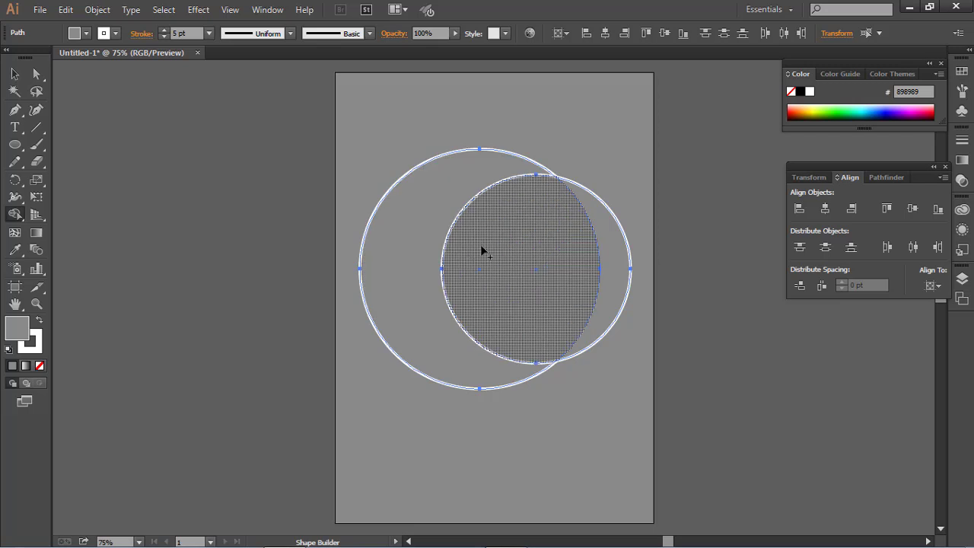
left_click_drag(482, 250, 400, 264)
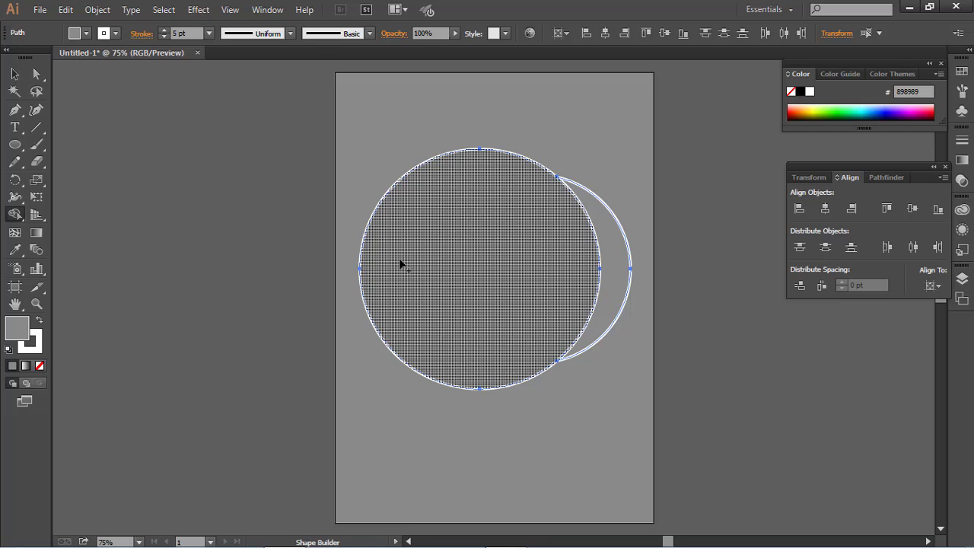
key("ctrl+z")
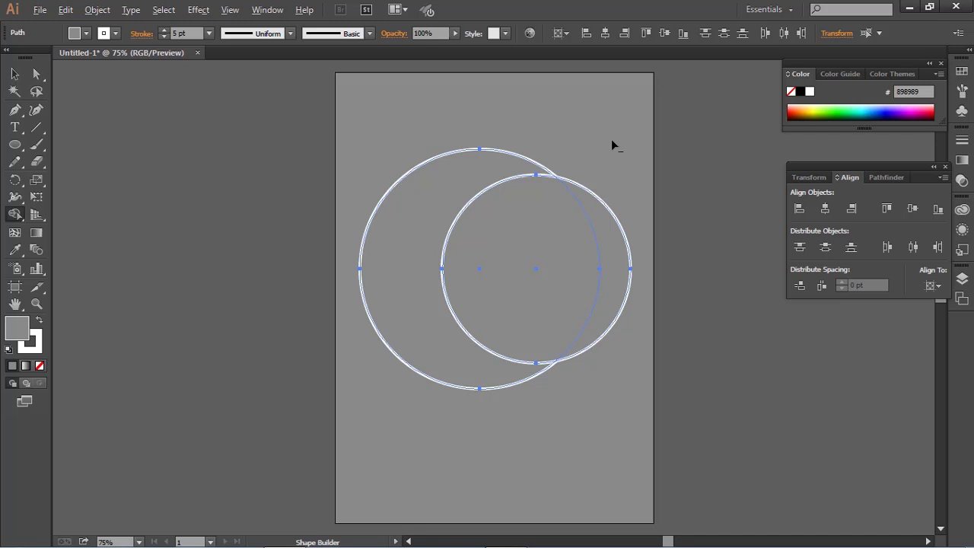
Remove the overlap and the small circle's outer region with Shape Builder to leave a crescent, and deselect it
key("alt")
left_click_drag(602, 187, 505, 275)
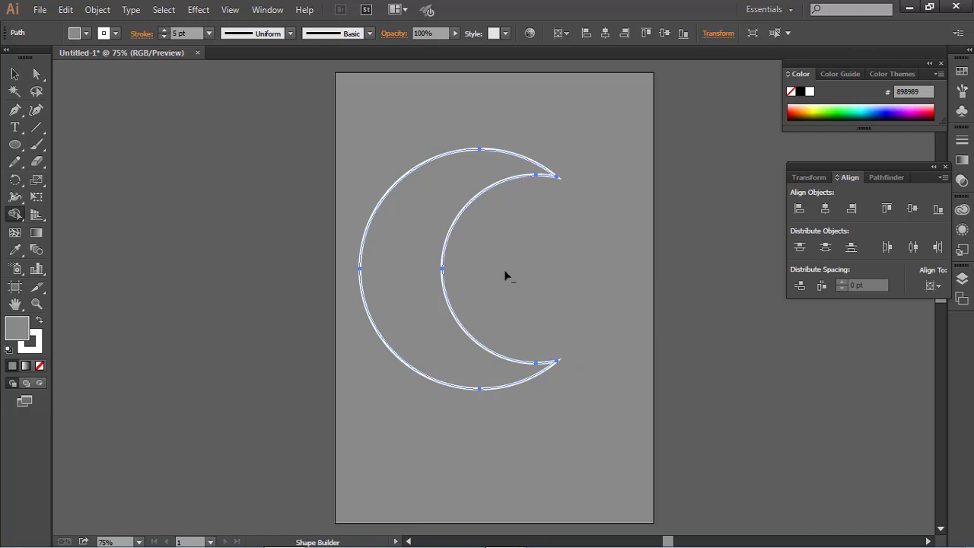
left_click(620, 177, "ctrl")
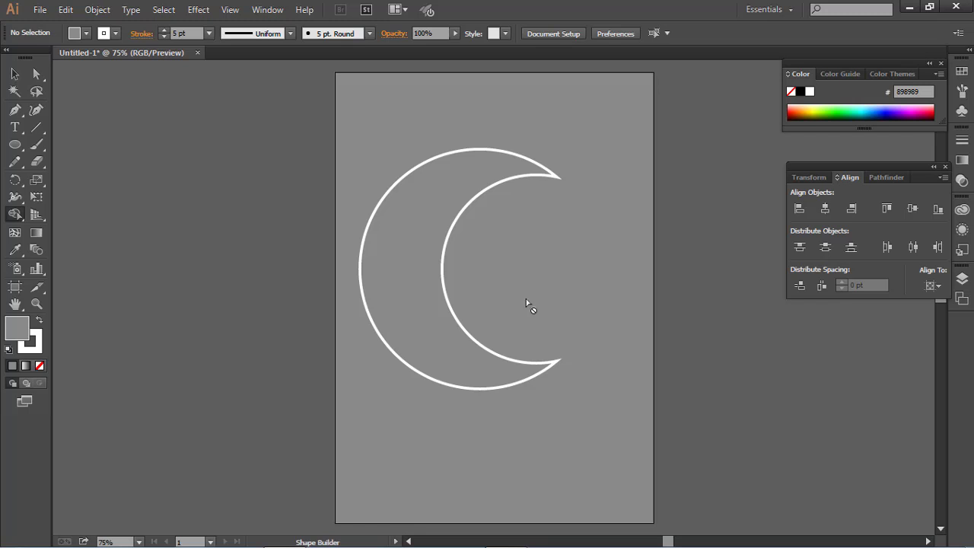
Delete the crescent from the artboard
left_click(18, 213)
left_click(14, 74)
left_click(496, 182)
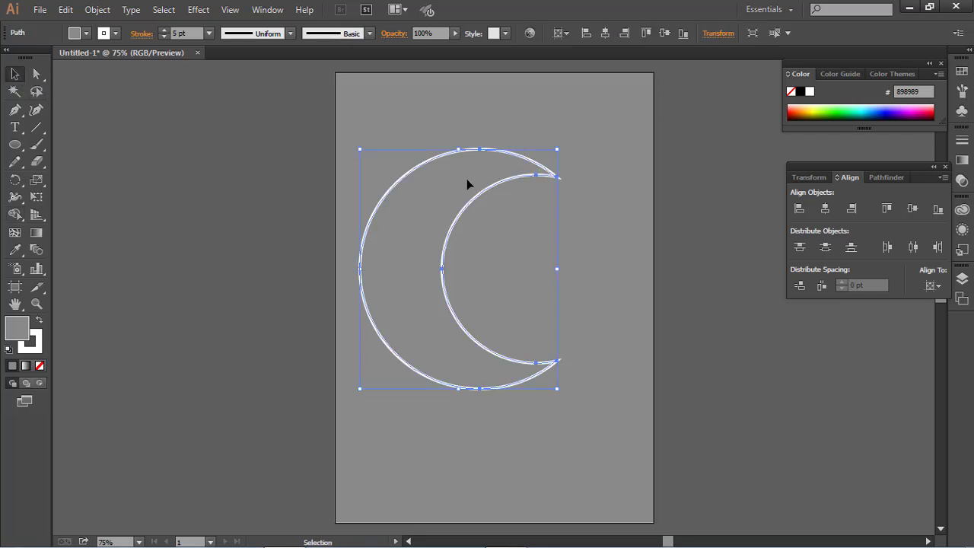
key("Delete")
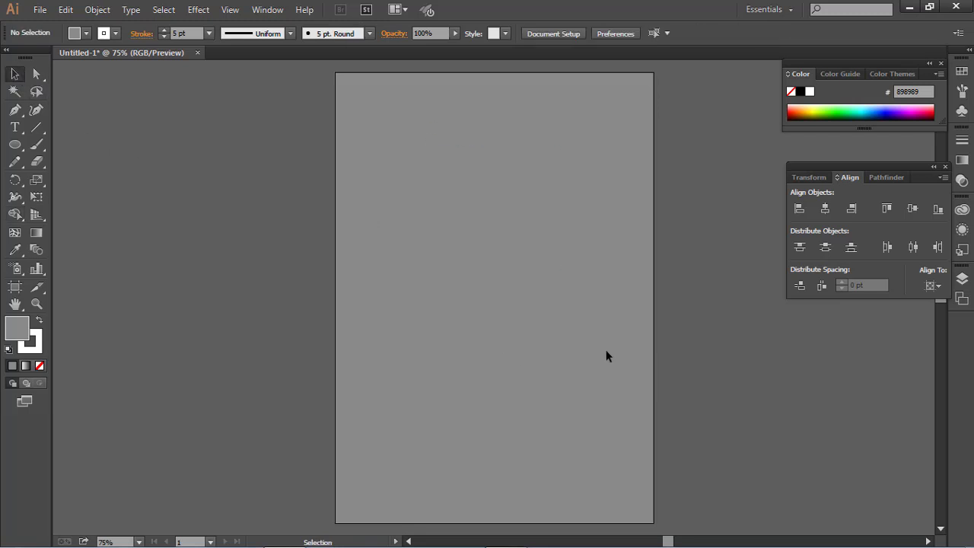
Draw three overlapping rectangles one below another on the artboard, the middle one about 273 x 271 pt
left_click_drag(15, 145, 66, 144)
left_click_drag(379, 178, 606, 312)
mouse_move(428, 245)
left_mouse_down()
mouse_move(457, 293)
mouse_move(574, 391)
left_mouse_up()
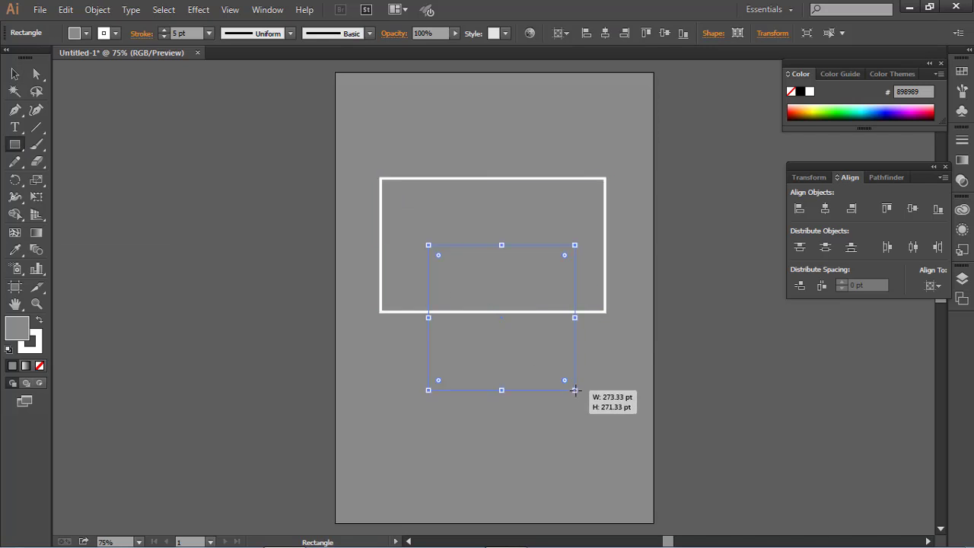
left_click_drag(365, 362, 544, 473)
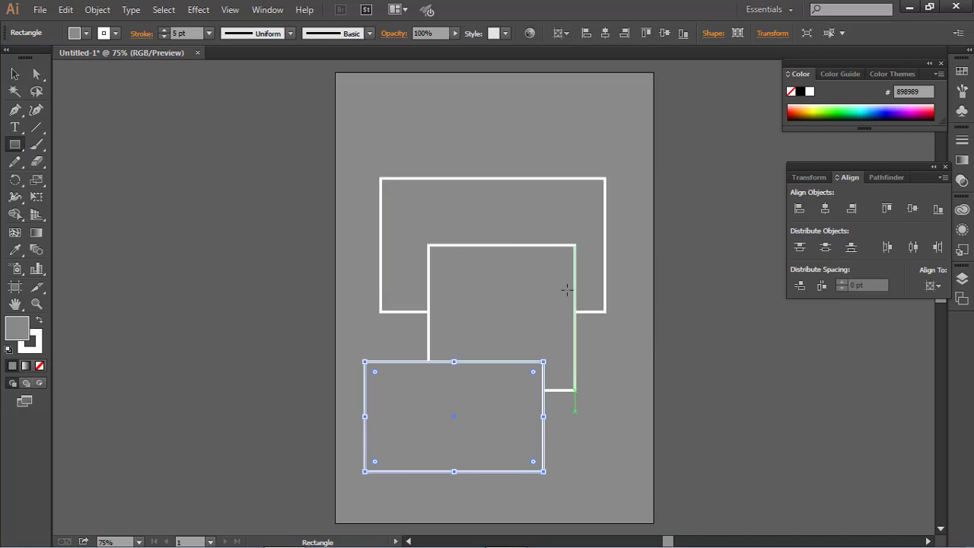
Select each rectangle individually to check that they are separate objects, and select all three together
left_click(15, 74)
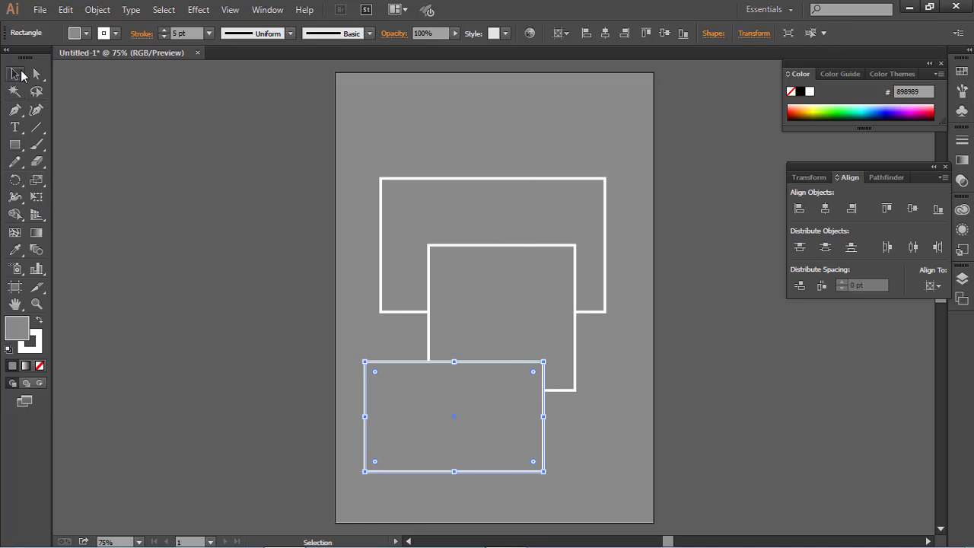
left_click(506, 312)
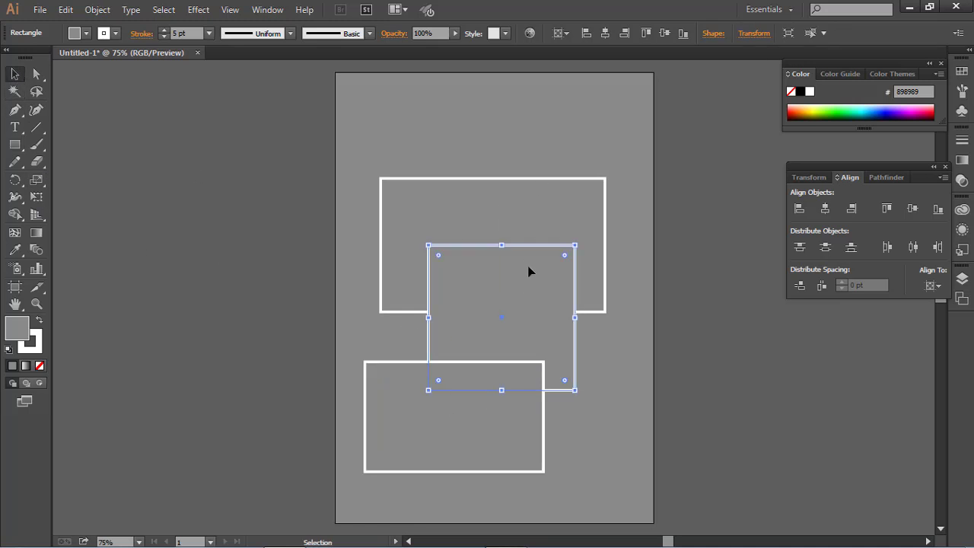
left_click(540, 226)
left_click(469, 444)
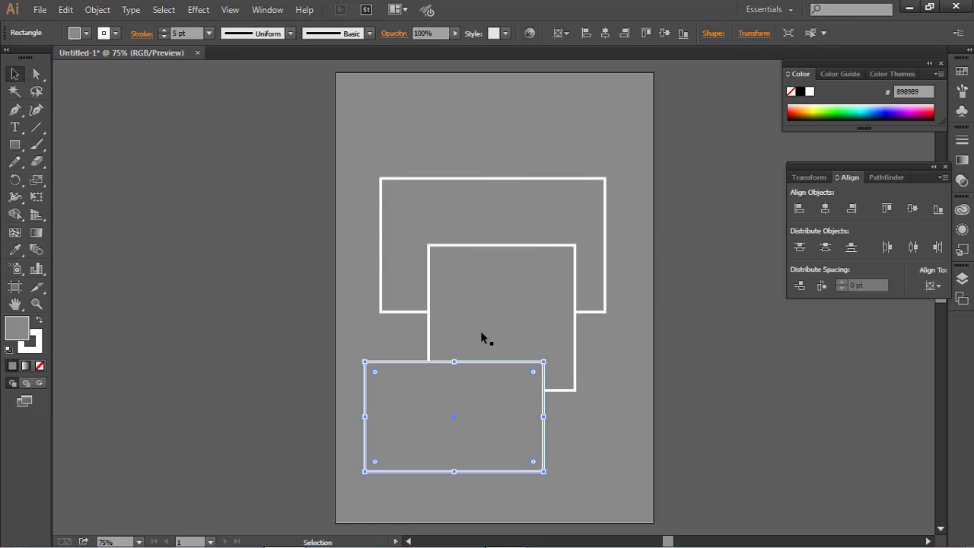
left_click(514, 226)
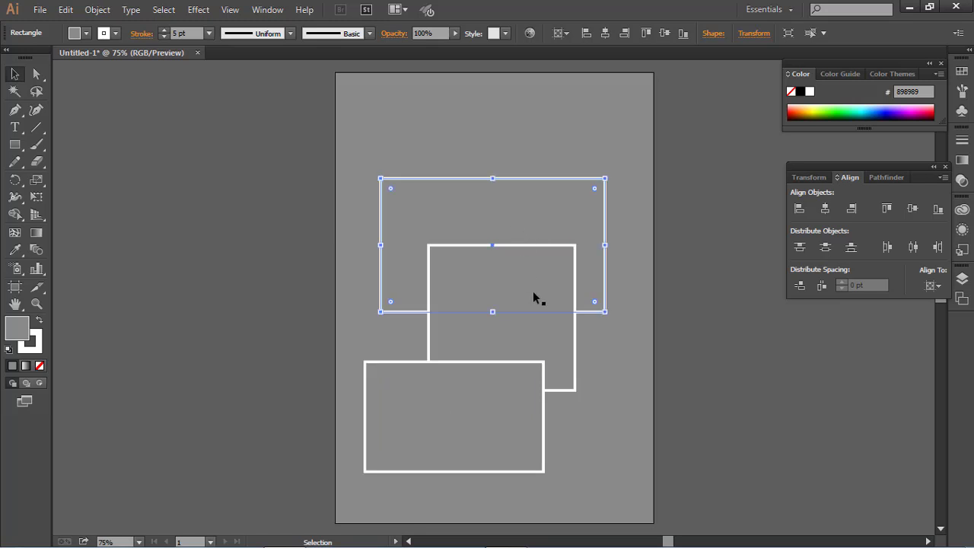
left_click(156, 320)
left_click_drag(354, 183, 598, 299)
scroll(385, 519, "up", 2)
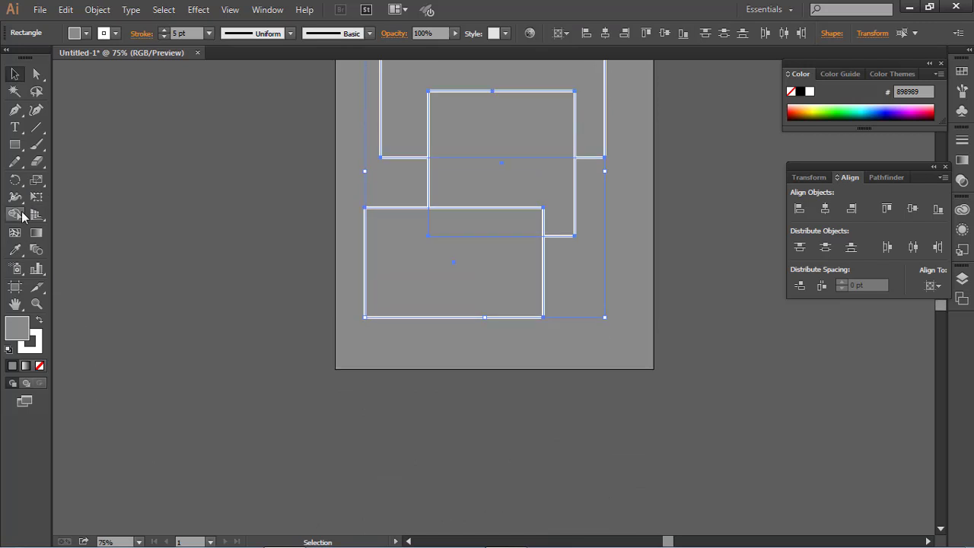
Try to merge all three rectangles into one shape with Shape Builder
left_click_drag(18, 214, 56, 220)
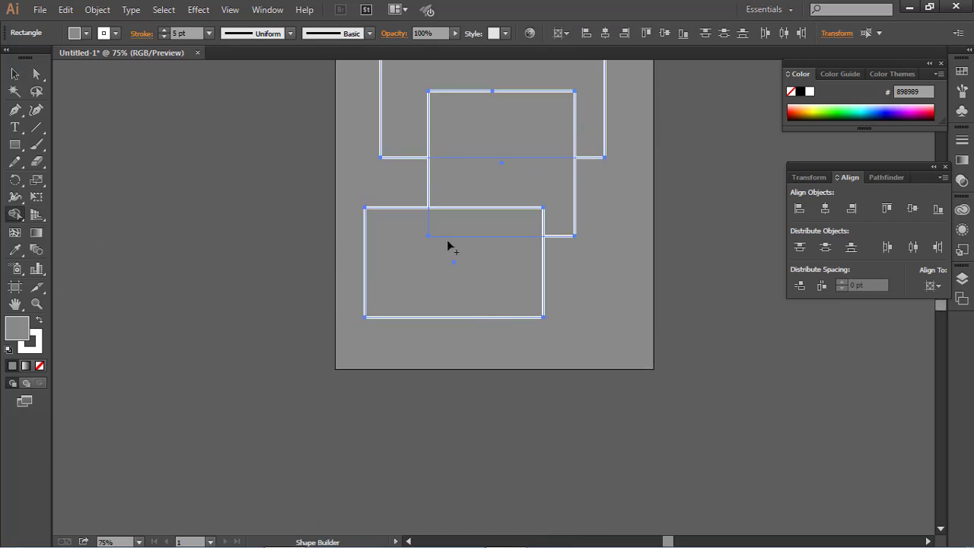
scroll(449, 245, "up", 2)
mouse_move(494, 112)
left_mouse_down()
mouse_move(474, 332)
mouse_move(428, 358)
left_mouse_up()
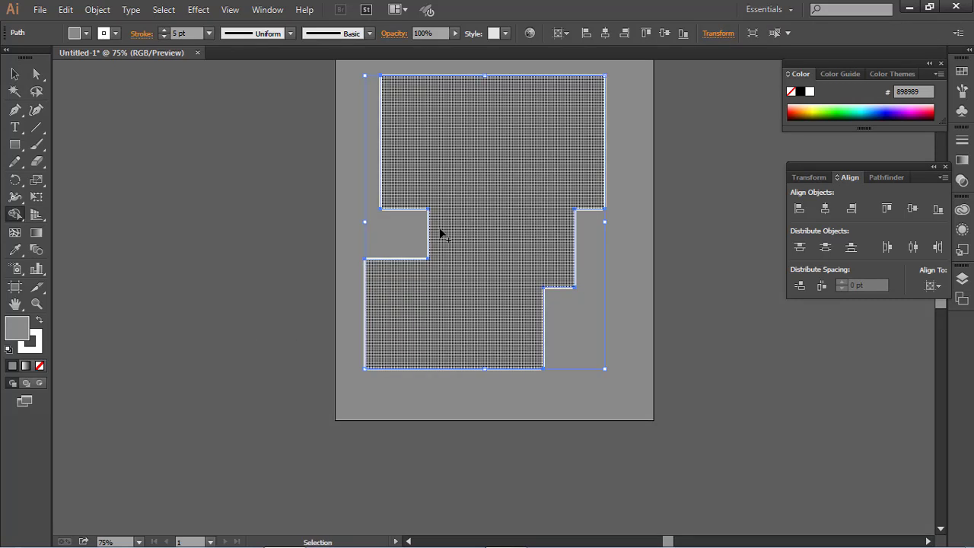
key("ctrl+z")
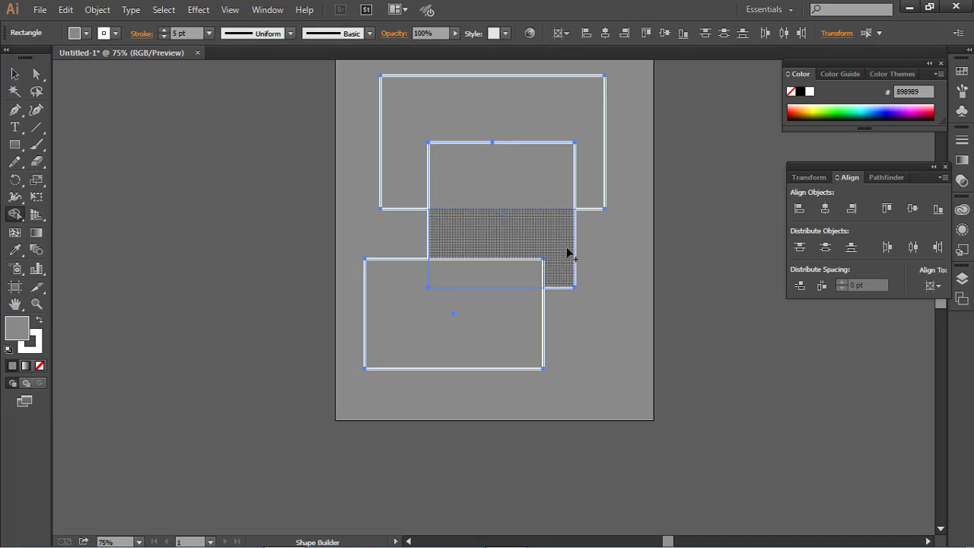
Split off the overlap of the two lower rectangles with Shape Builder and remove the whole lowest rectangle area
left_click(498, 281)
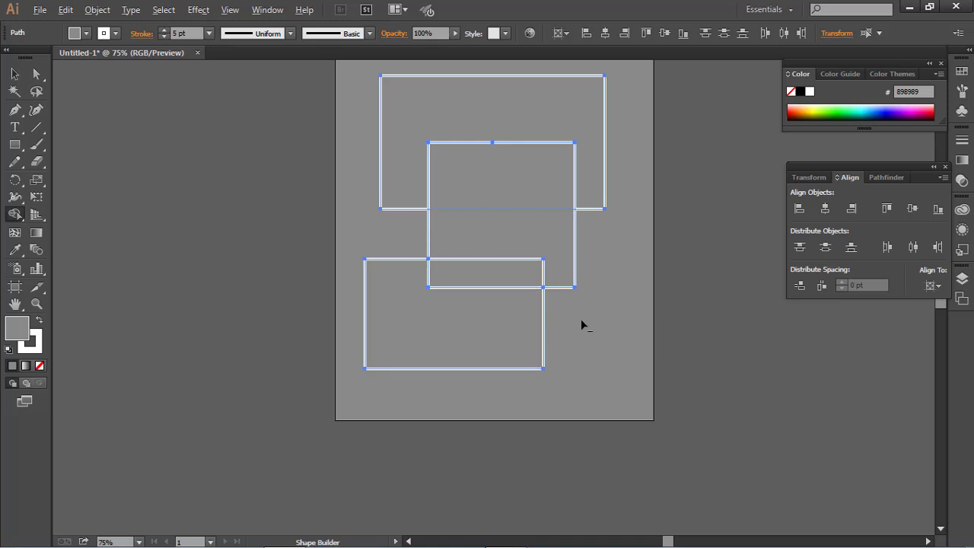
mouse_move(564, 320)
left_mouse_down()
mouse_move(408, 301)
mouse_move(394, 242)
left_mouse_up()
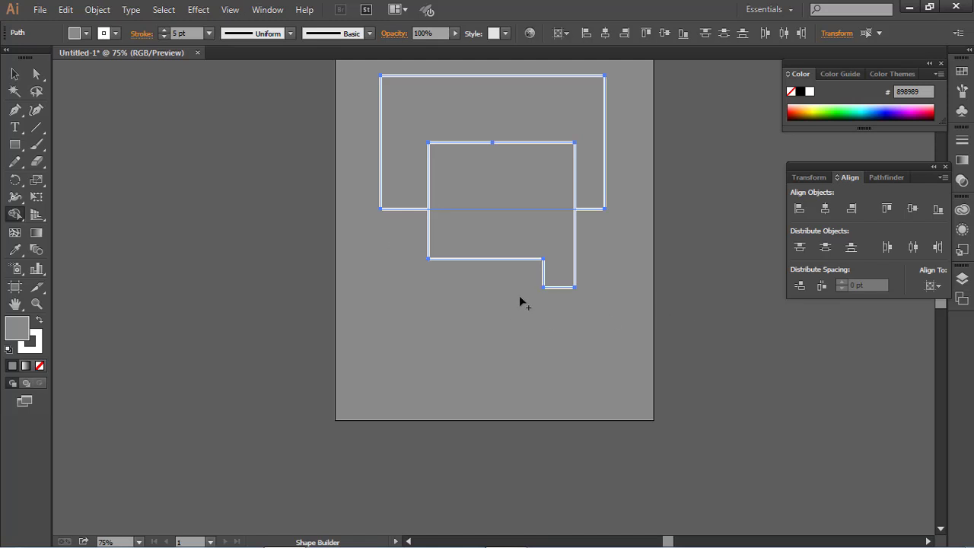
Try to remove the whole area of the uppermost rectangle with Shape Builder
mouse_move(410, 174)
left_mouse_down()
mouse_move(522, 187)
mouse_move(585, 167)
left_mouse_up()
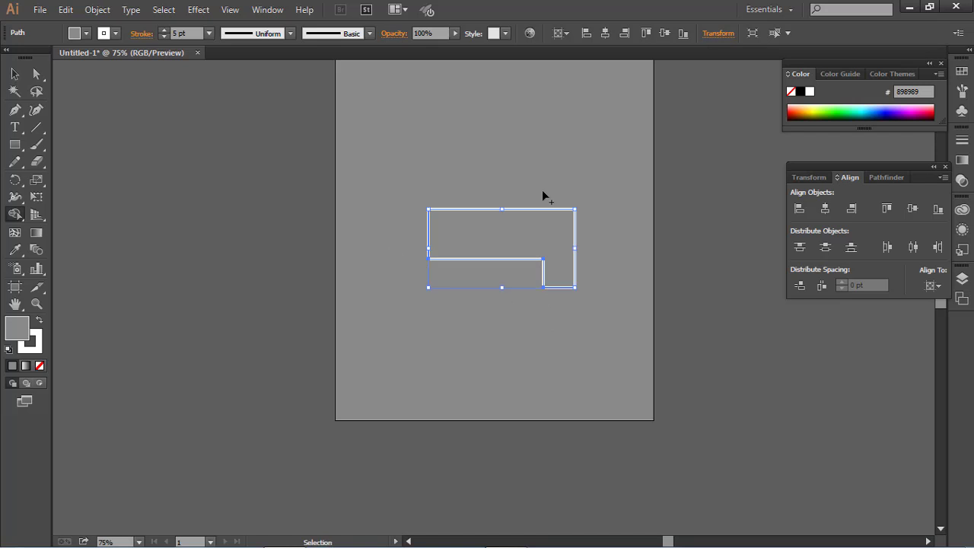
key("ctrl+z")
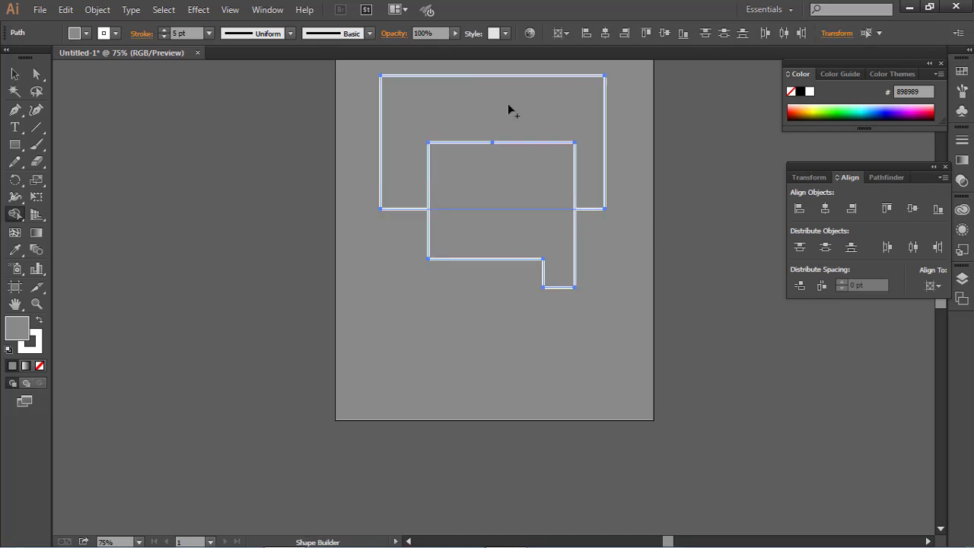
scroll(438, 250, "up", 3)
scroll(432, 247, "up", 1)
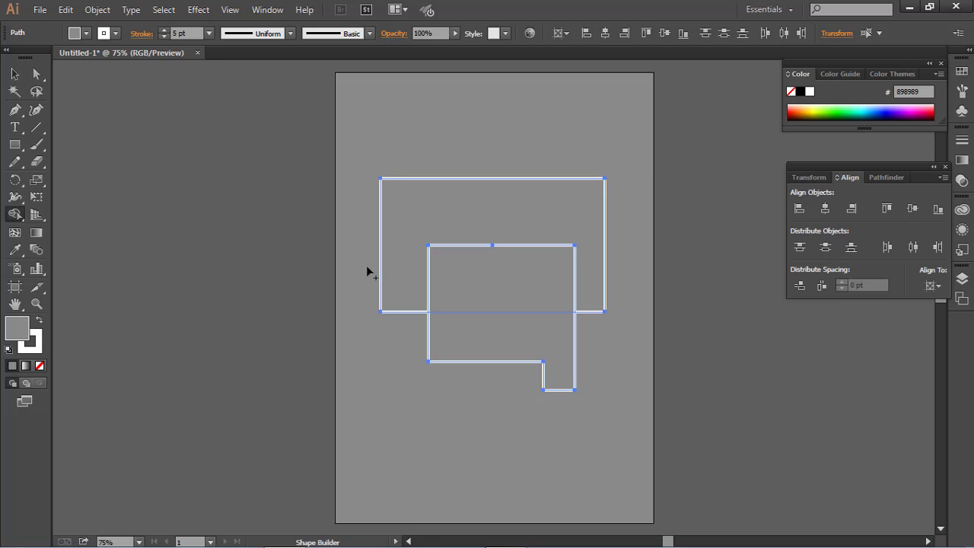
Display the Pathfinder shape modes and check where Pathfinder is listed among the available windows
key("ctrl+shift+F9")
left_click(424, 206)
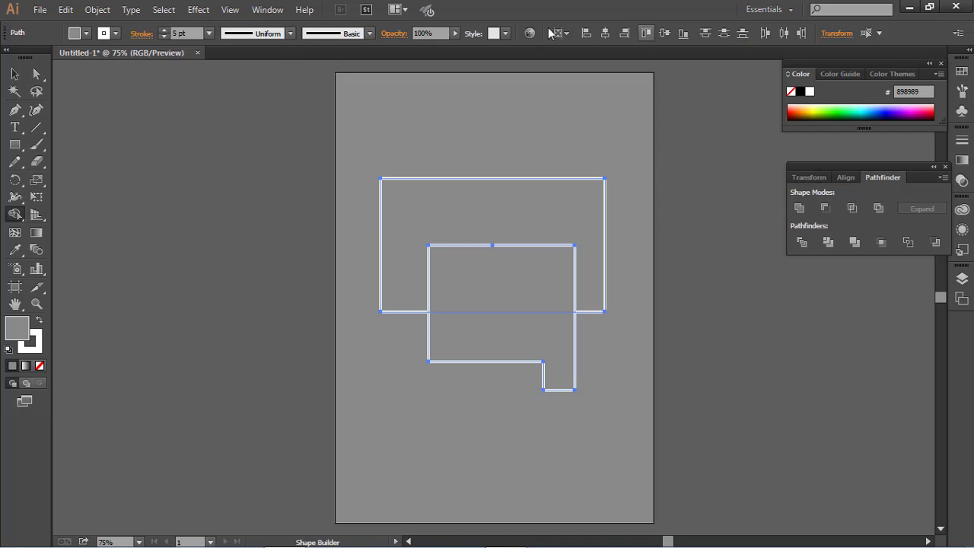
left_click(265, 10)
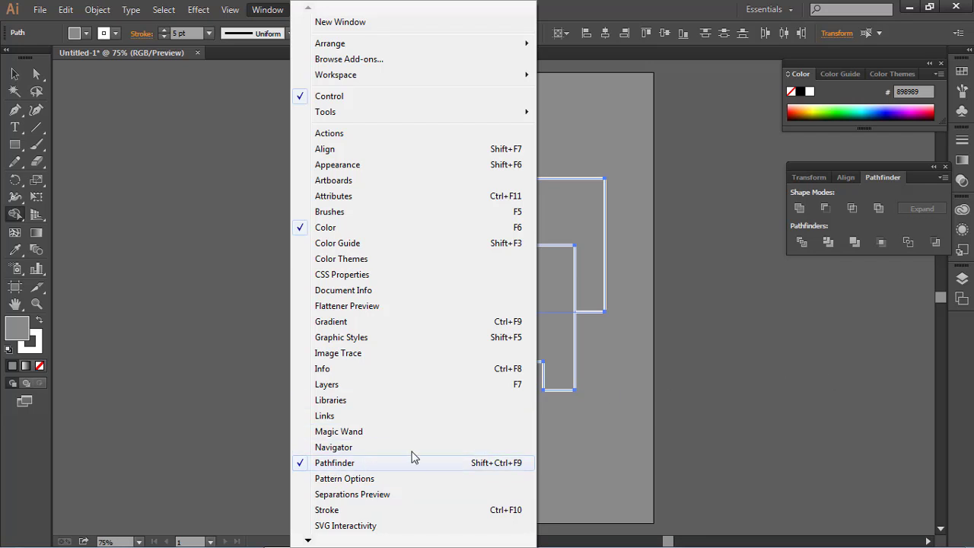
left_click(914, 161)
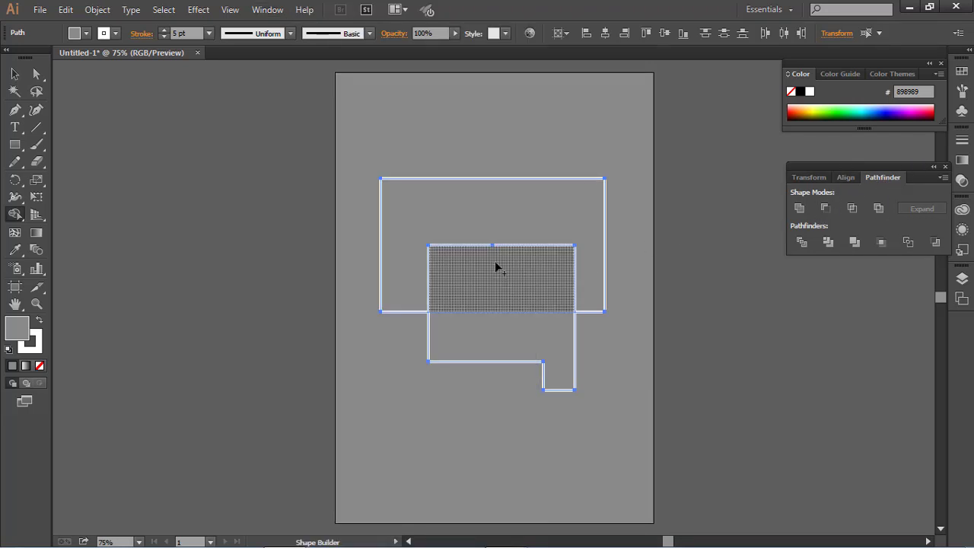
Try to unite the two remaining overlapping shapes with Pathfinder
left_click(10, 74)
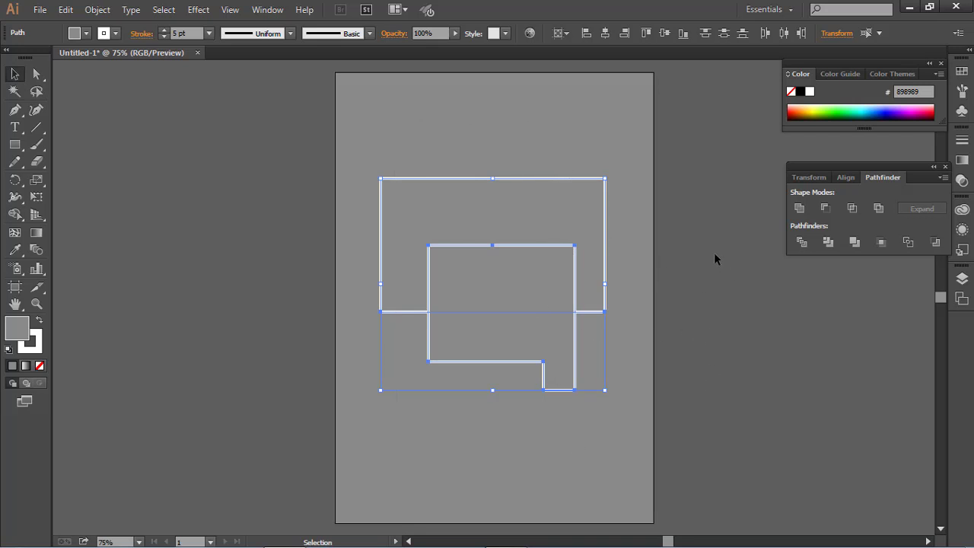
left_click(799, 210)
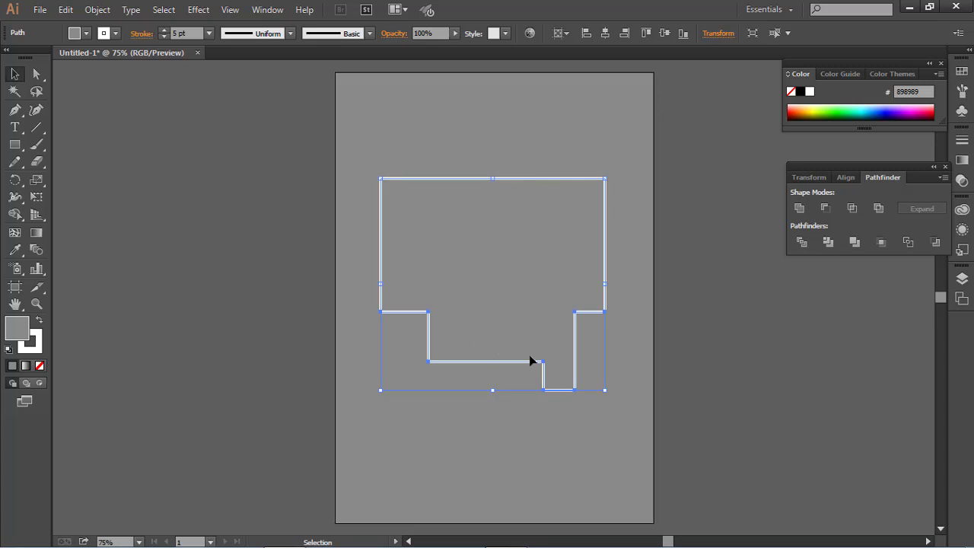
key("ctrl+z")
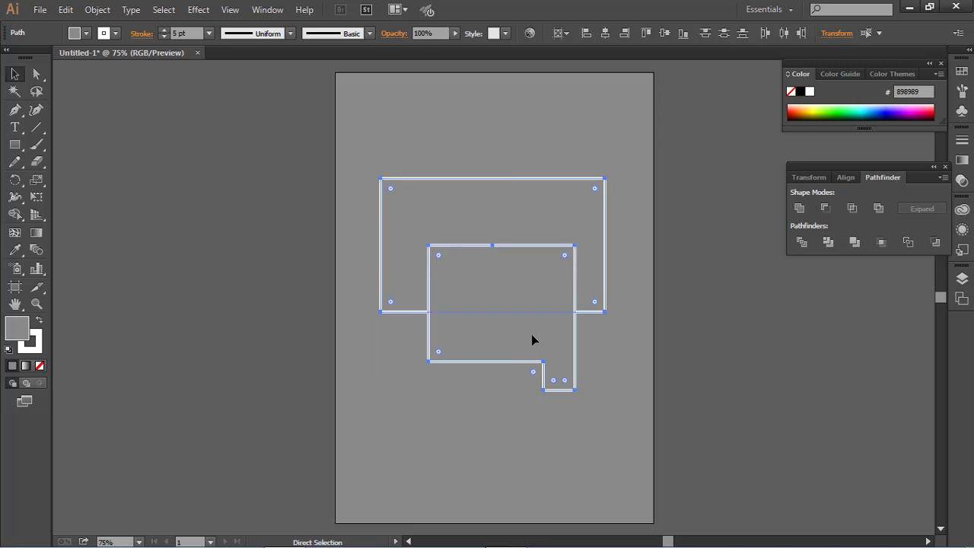
Try merging the two overlapping shapes with Shape Builder, and undo both that and the earlier removal of the lowest rectangle
left_click(21, 216)
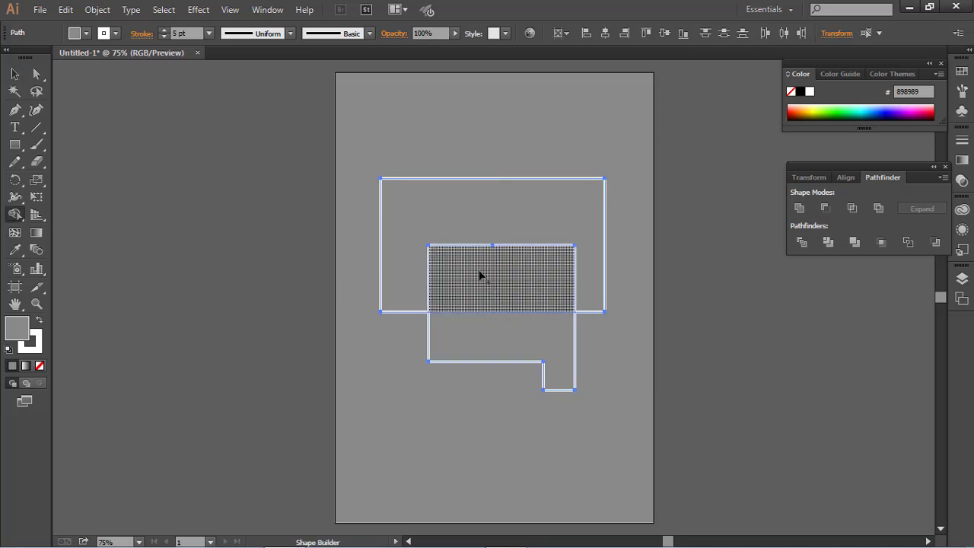
left_click_drag(464, 224, 525, 339)
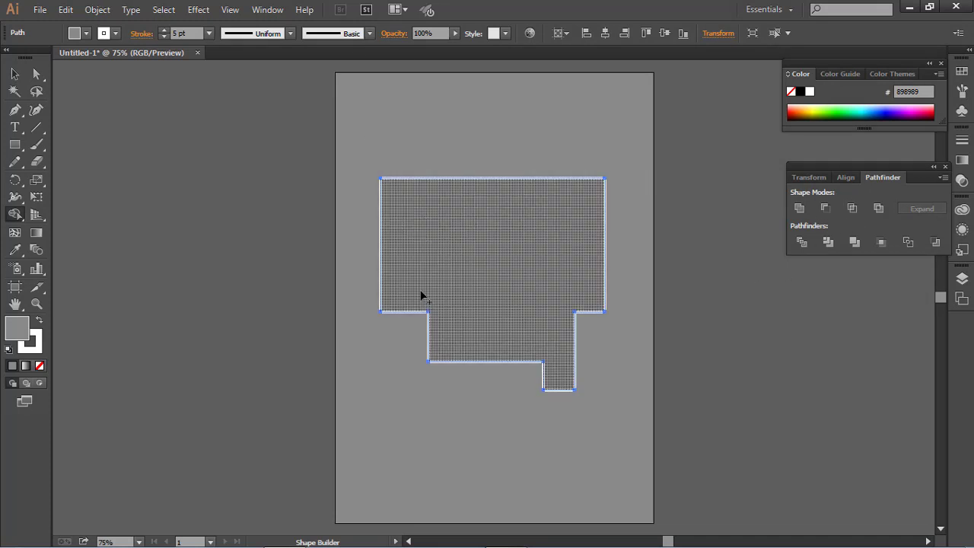
key("ctrl+z")
key("ctrl+z")
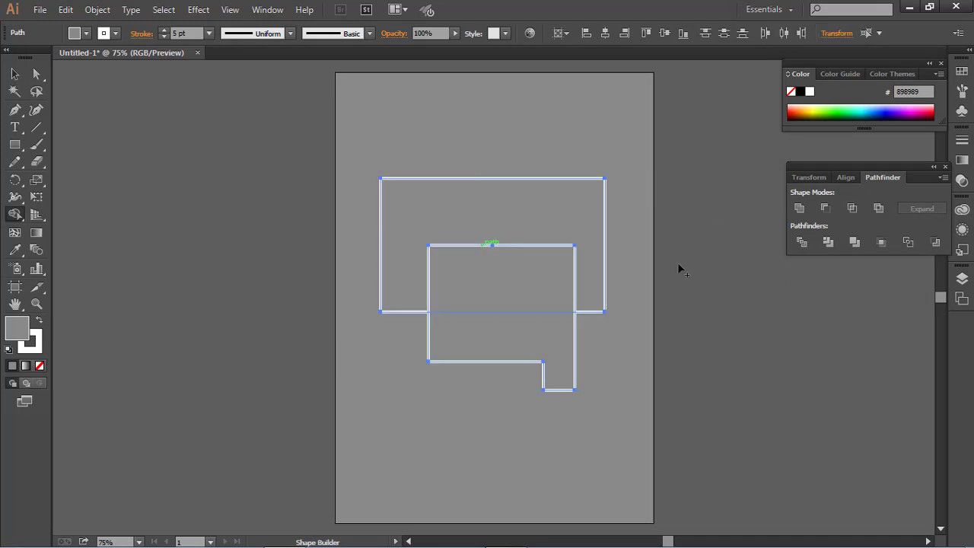
key("ctrl+z")
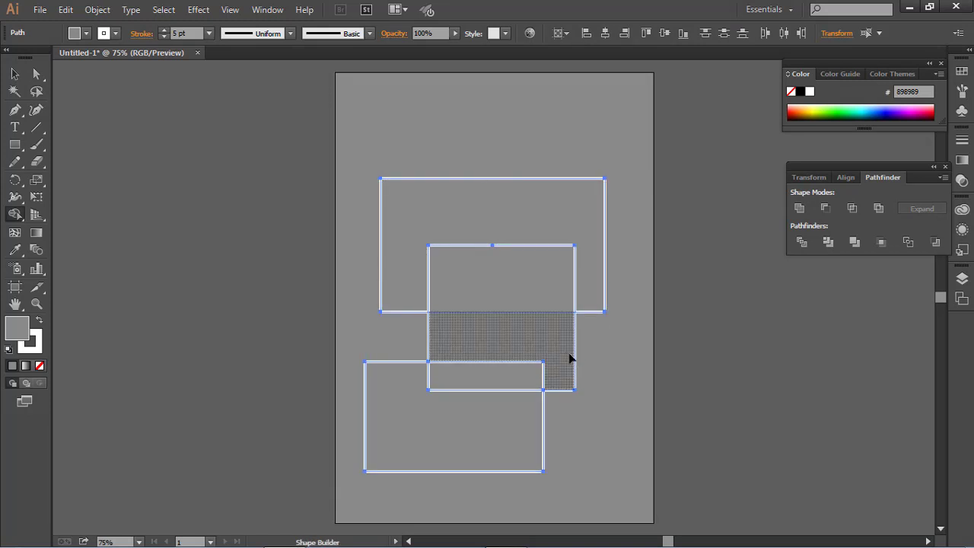
Try subtracting the front shape from the large upper rectangle with Pathfinder's Minus Front, and undo it
key("ctrl")
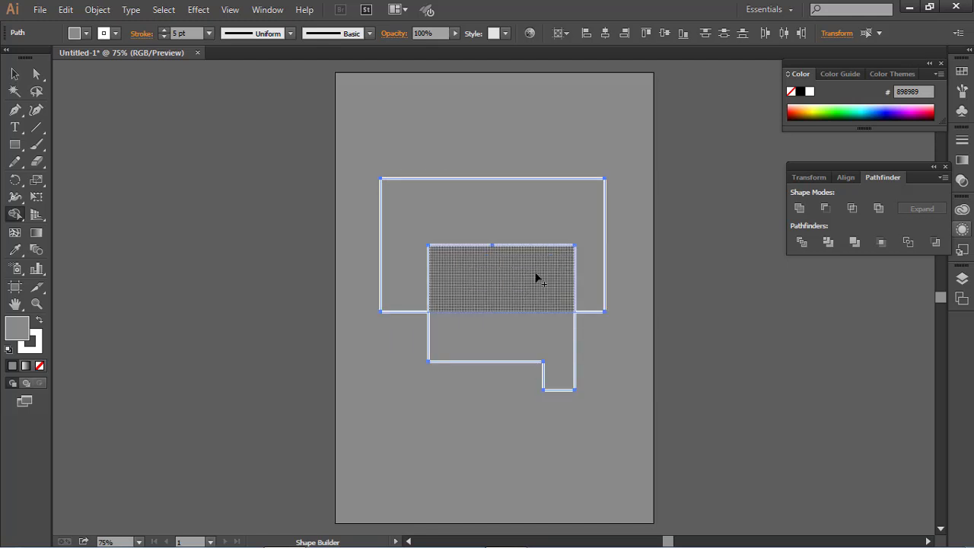
left_click(827, 209)
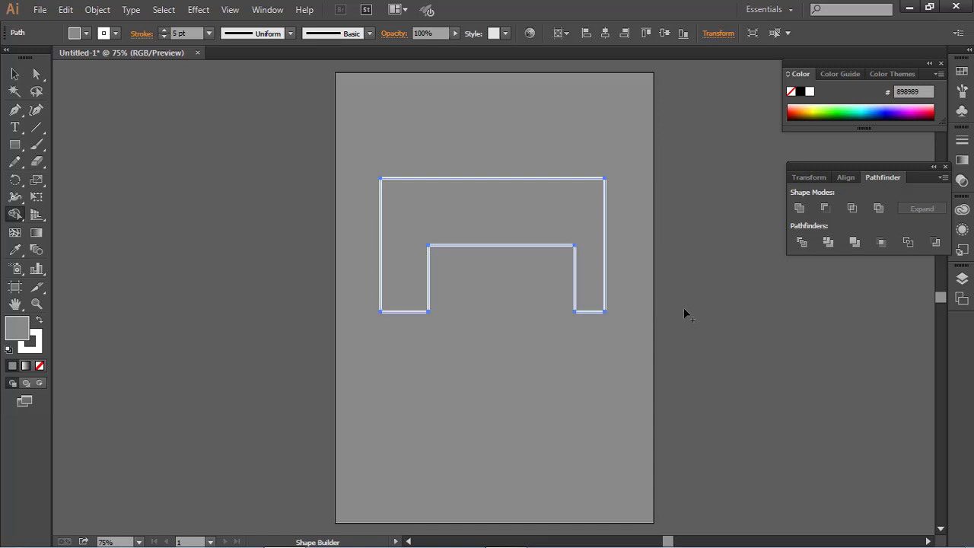
key("ctrl+z")
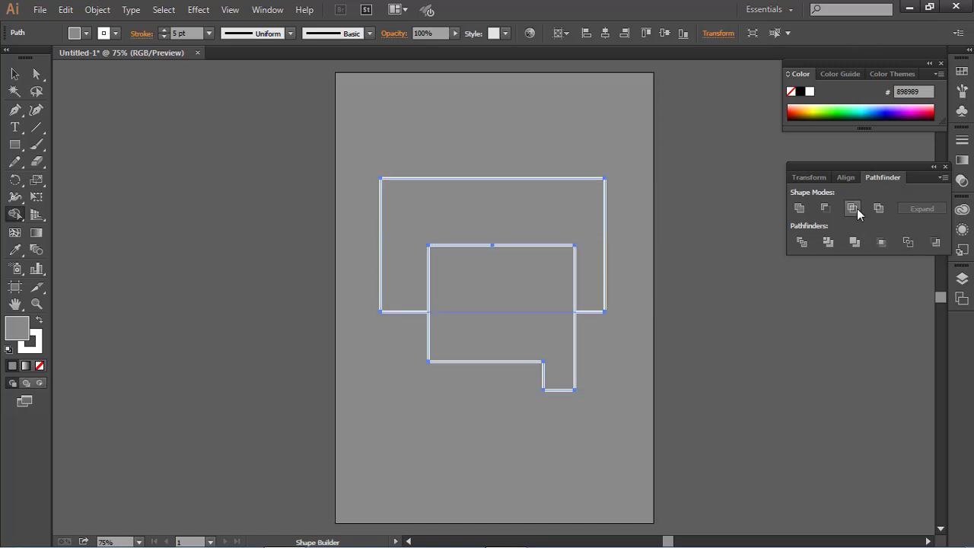
Try keeping only the overlap of the two shapes with Pathfinder's Intersect, and undo it
left_click(854, 209)
key("ctrl+z")
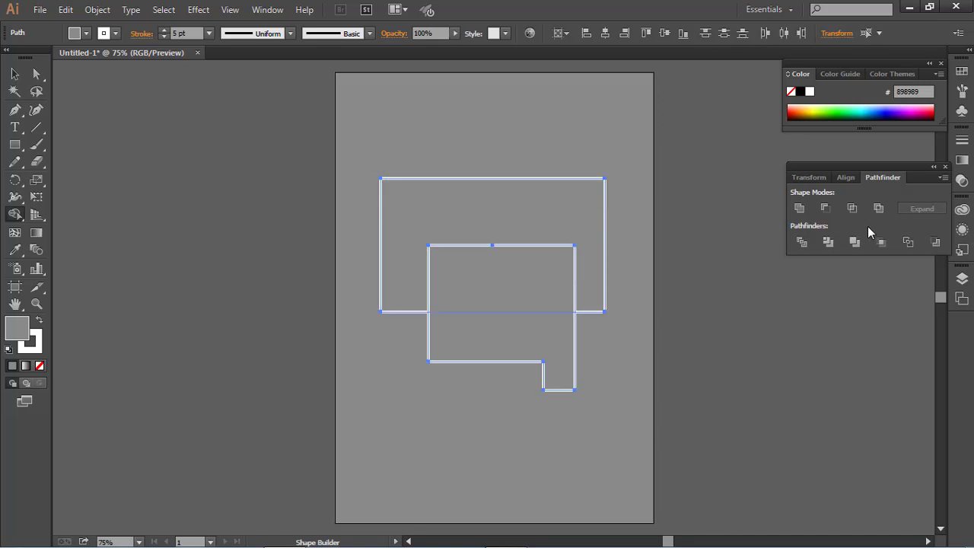
left_click(853, 209)
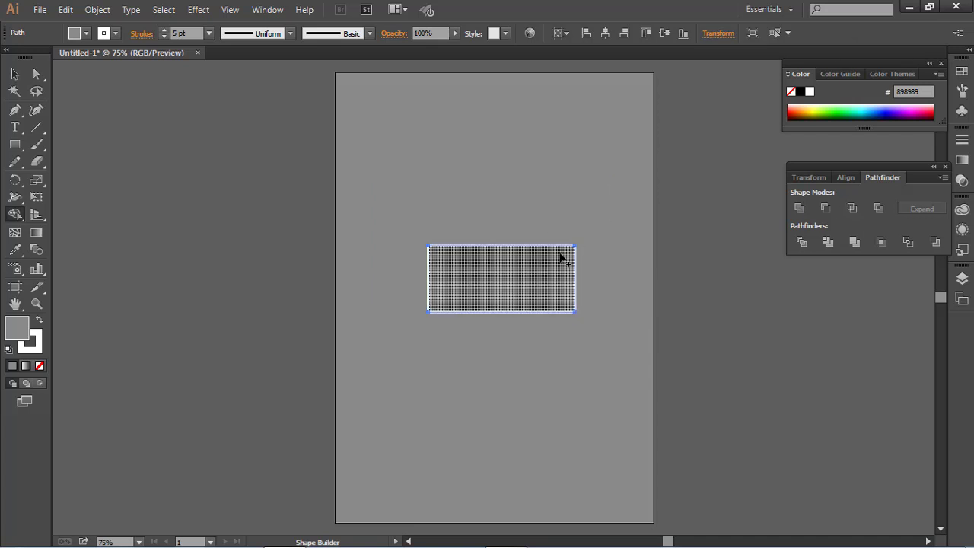
key("v")
key("ctrl+z")
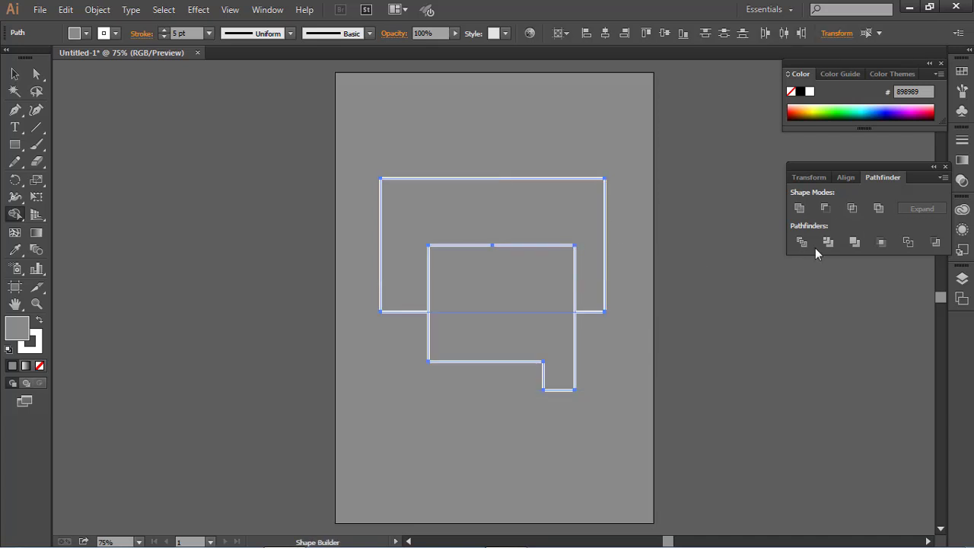
Try excluding the overlap of the two shapes with Pathfinder's Exclude, and undo it
left_click(883, 211)
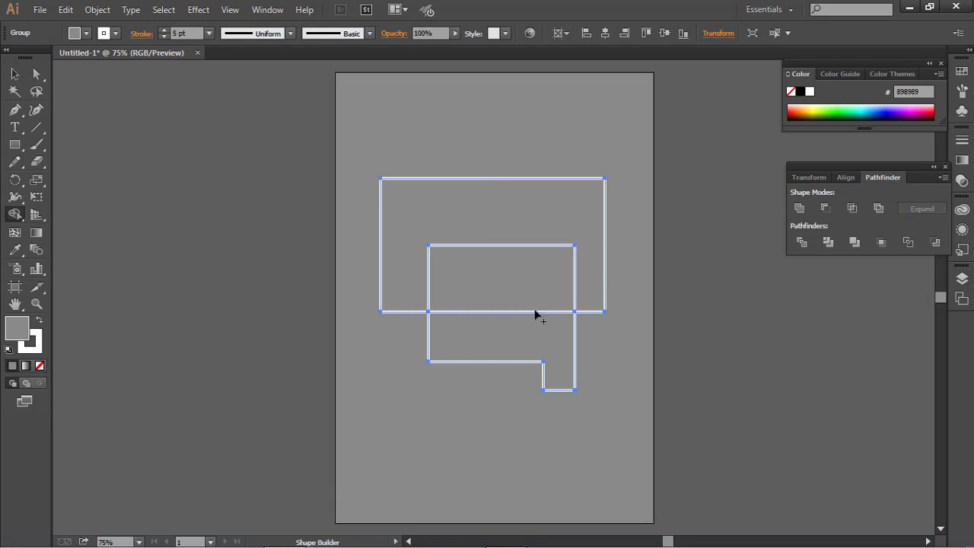
key("v")
key("ctrl+z")
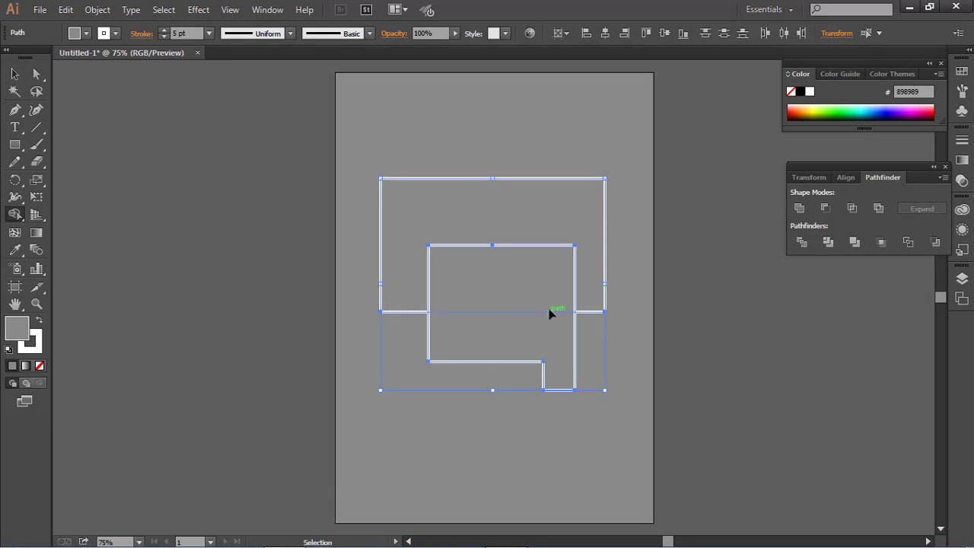
Undo the earlier edits and the drawn rectangles until the artboard is empty, and activate the Shape Builder tool
key("ctrl+z")
key("ctrl+z")
key("ctrl+z")
key("ctrl+z")
key("ctrl+z")
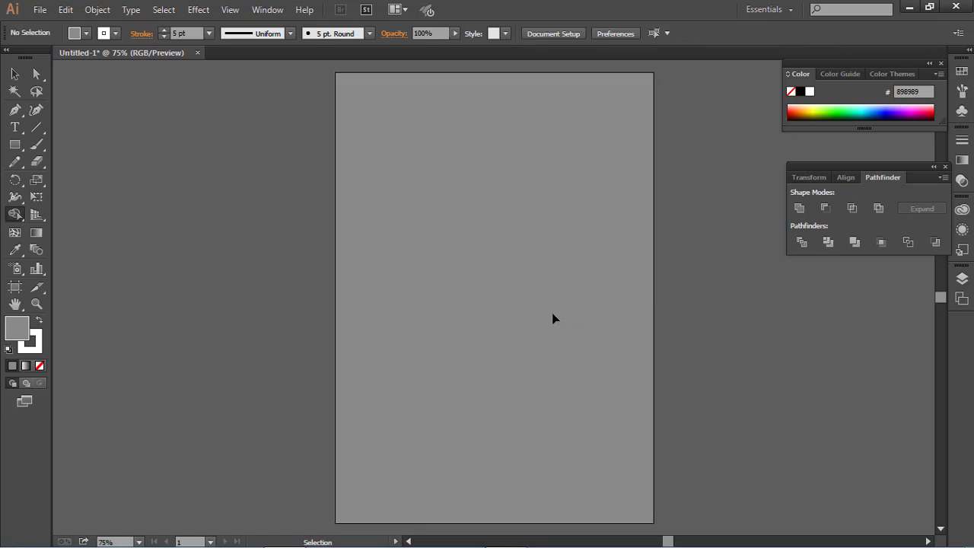
key("shift+m")
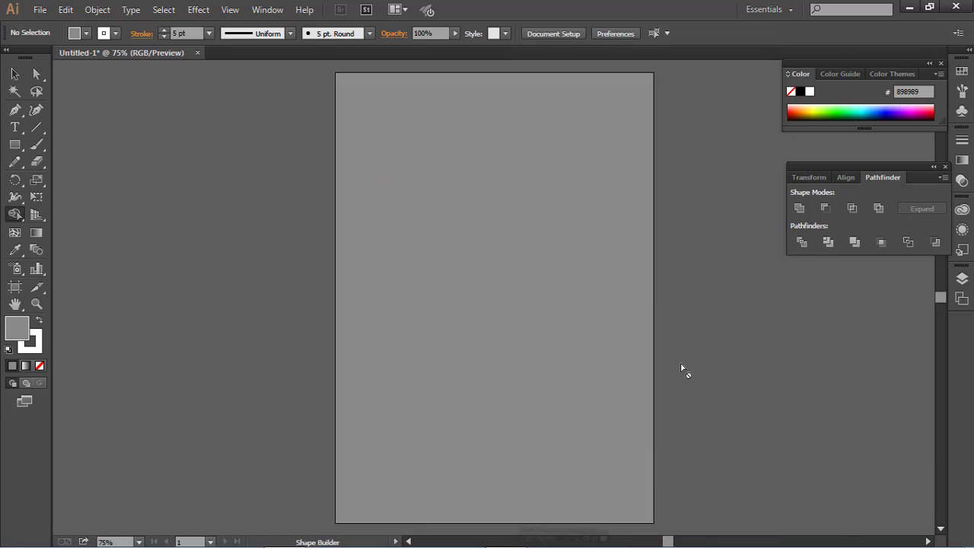